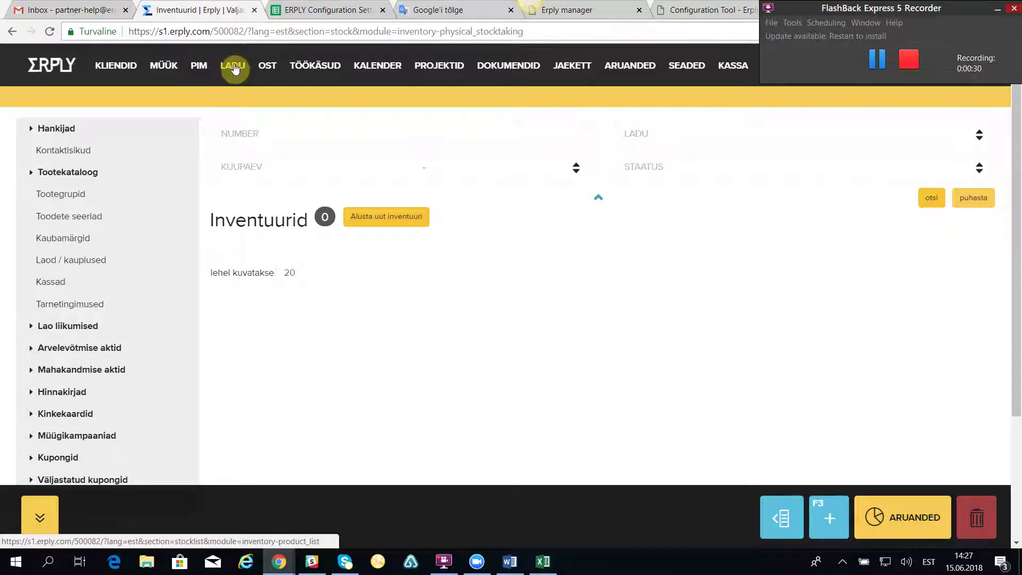
- Open the inventories list (Inventuurid) and begin a new inventory for the warehouse Pärnu mnt. ladu
mouse_move(234, 68)
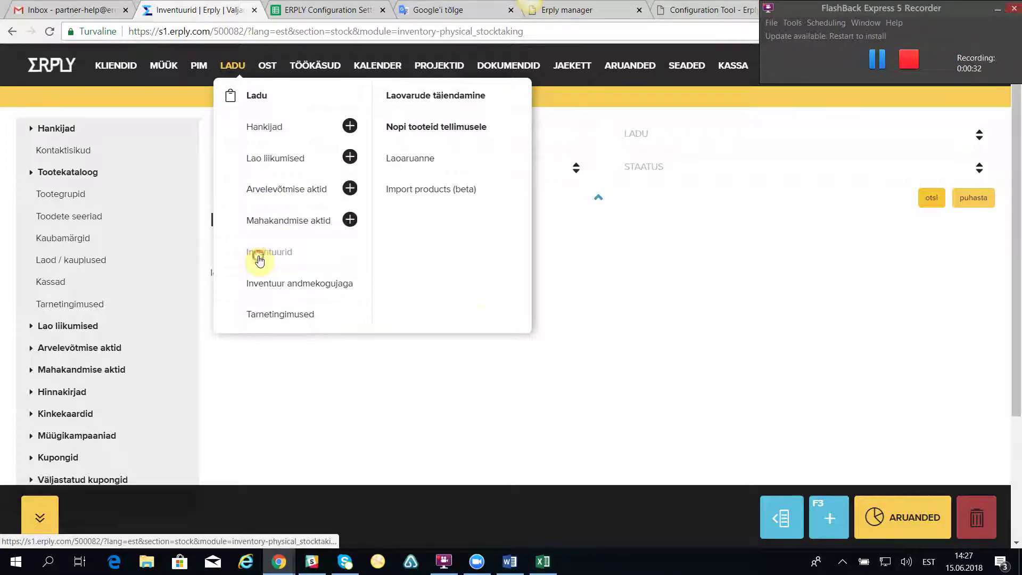
click(253, 253)
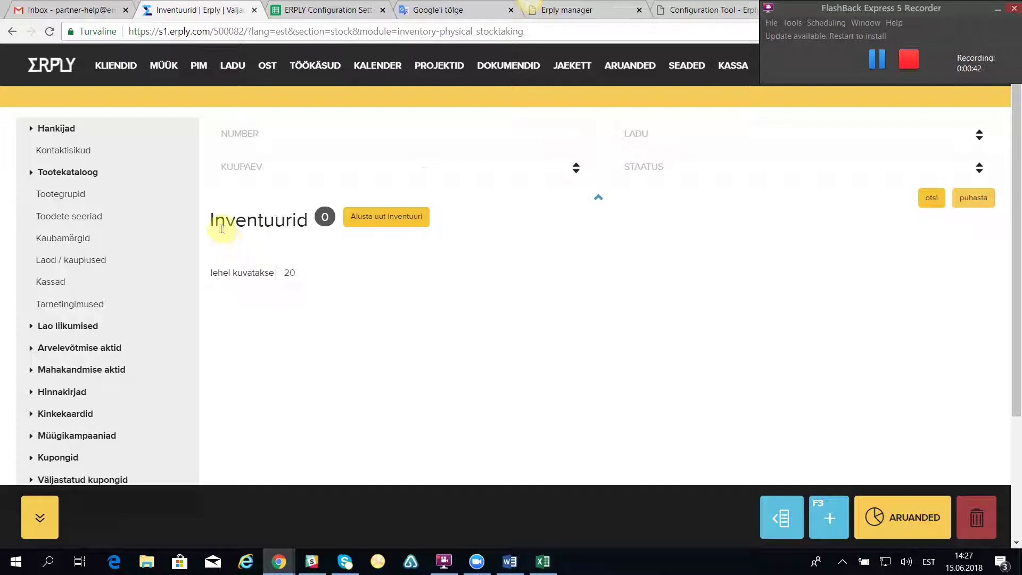
click(387, 217)
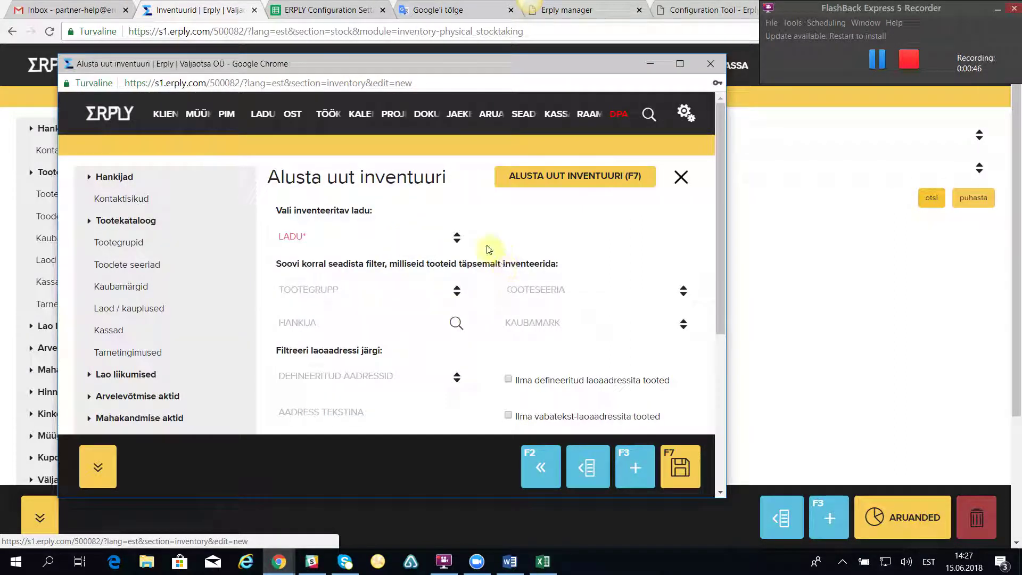
click(455, 237)
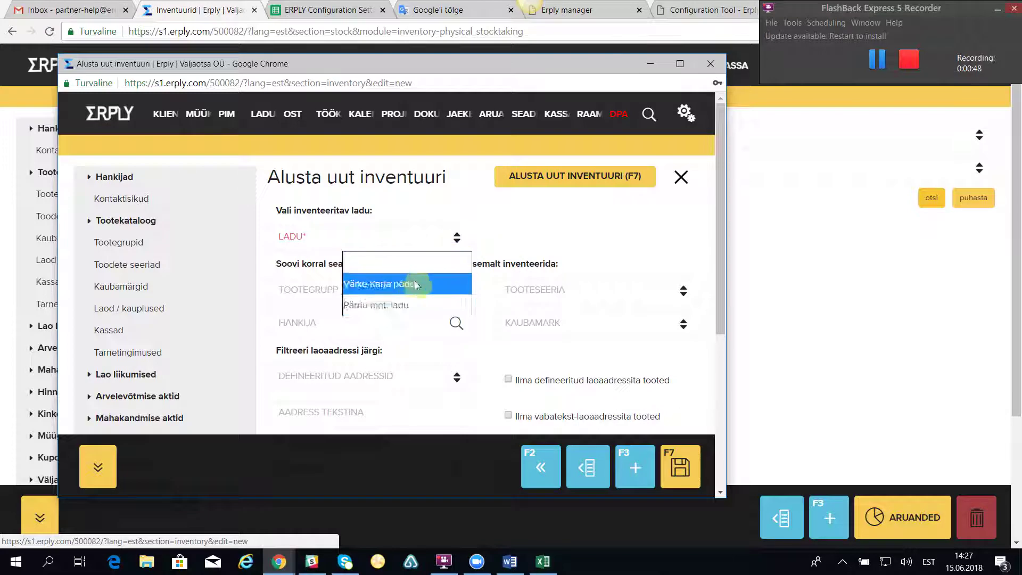
click(398, 305)
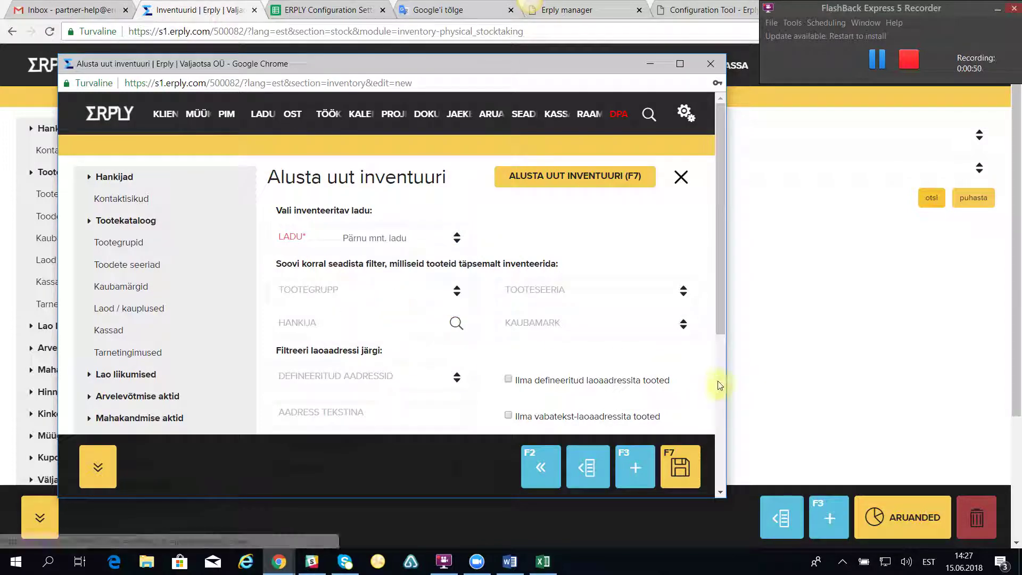
drag(725, 384, 946, 384)
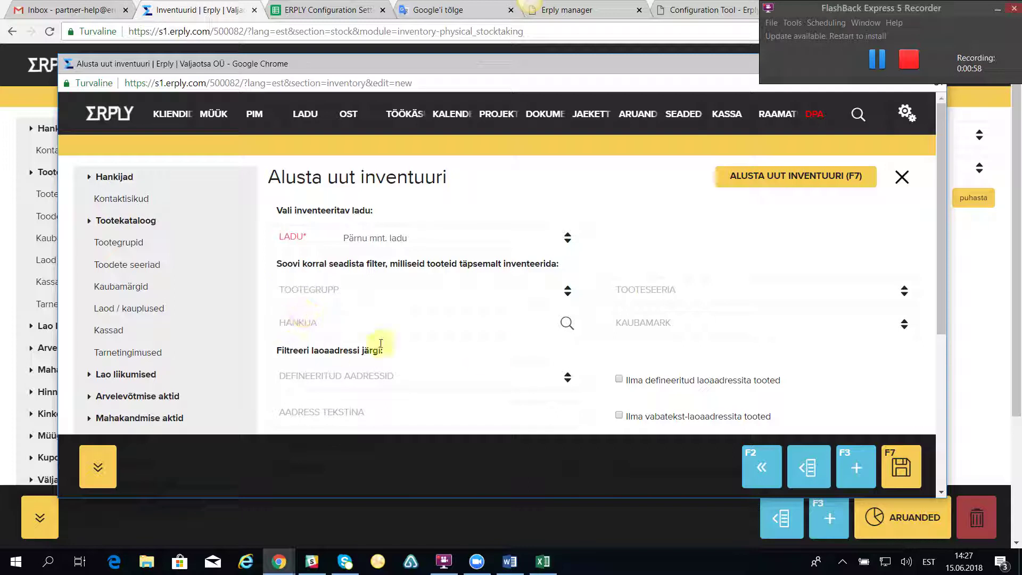
- Review the product scope options, keep Kõik tooted, create the inventory and close its count sheet
scroll(492, 343, down, 3)
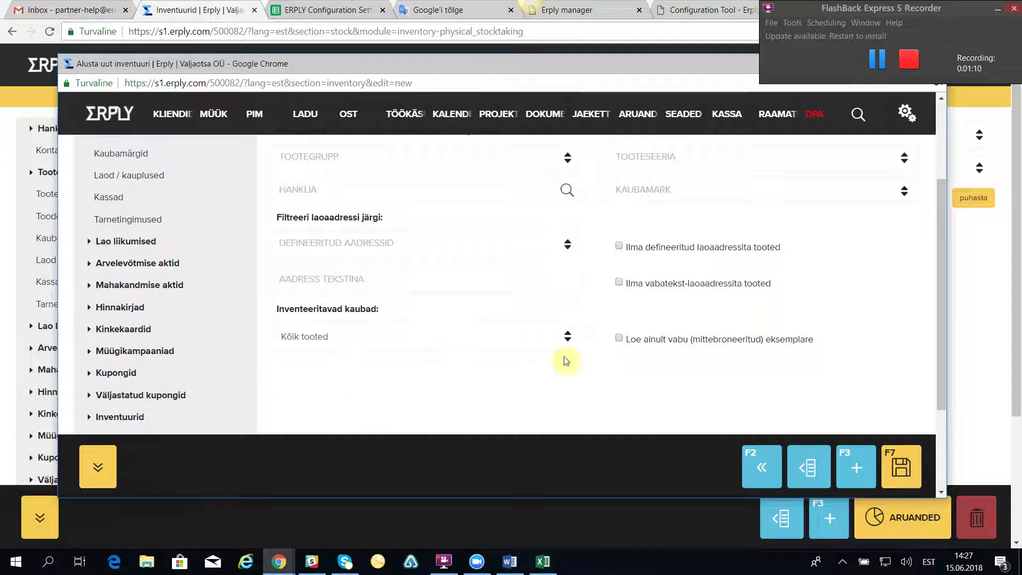
click(568, 337)
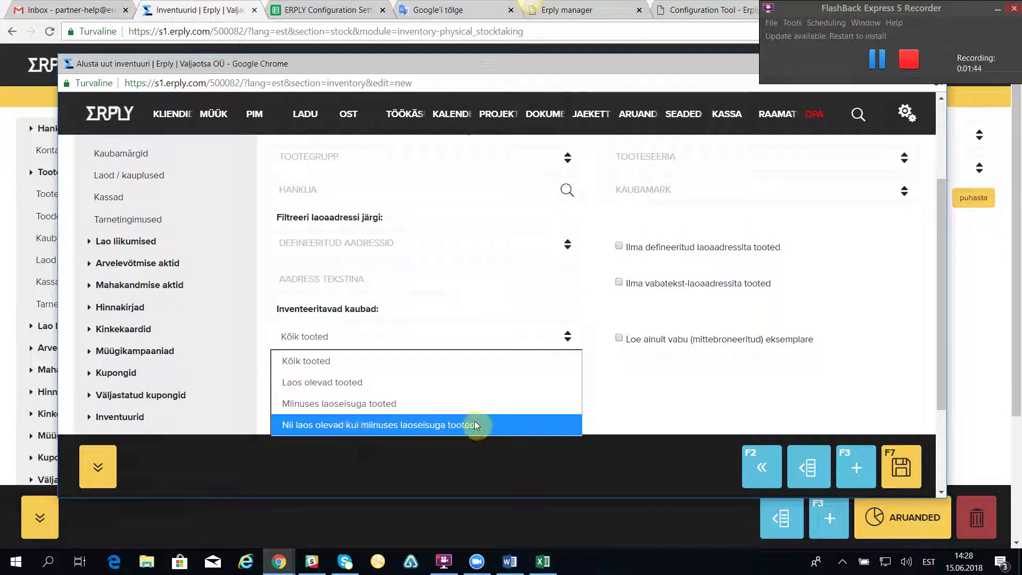
click(651, 405)
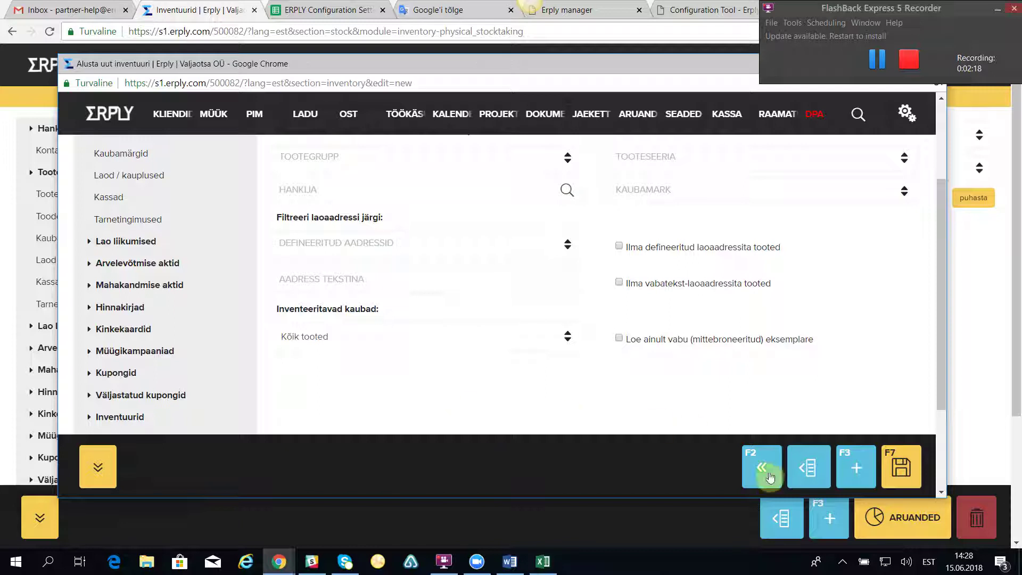
click(908, 464)
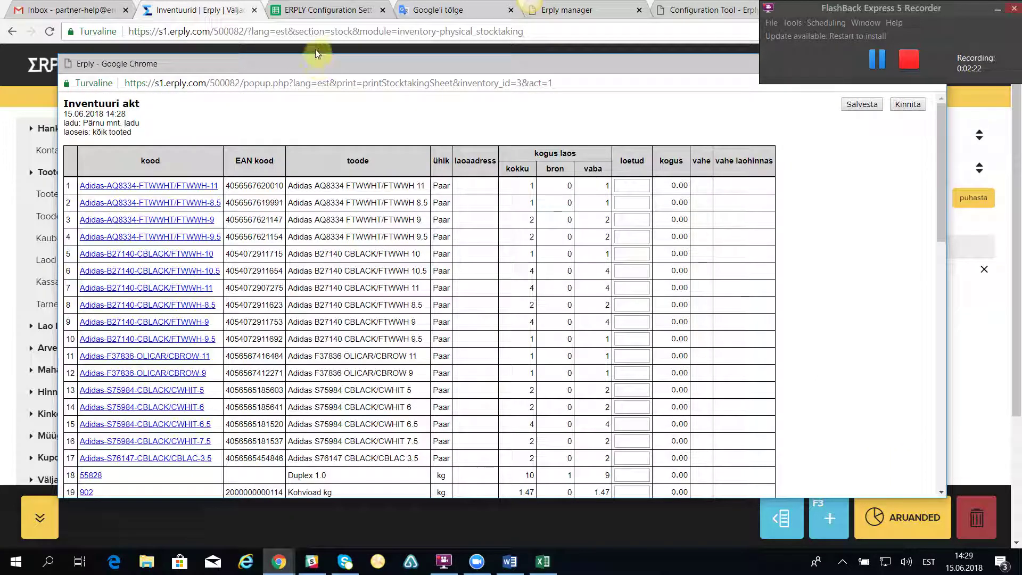
drag(319, 62, 310, 111)
click(925, 113)
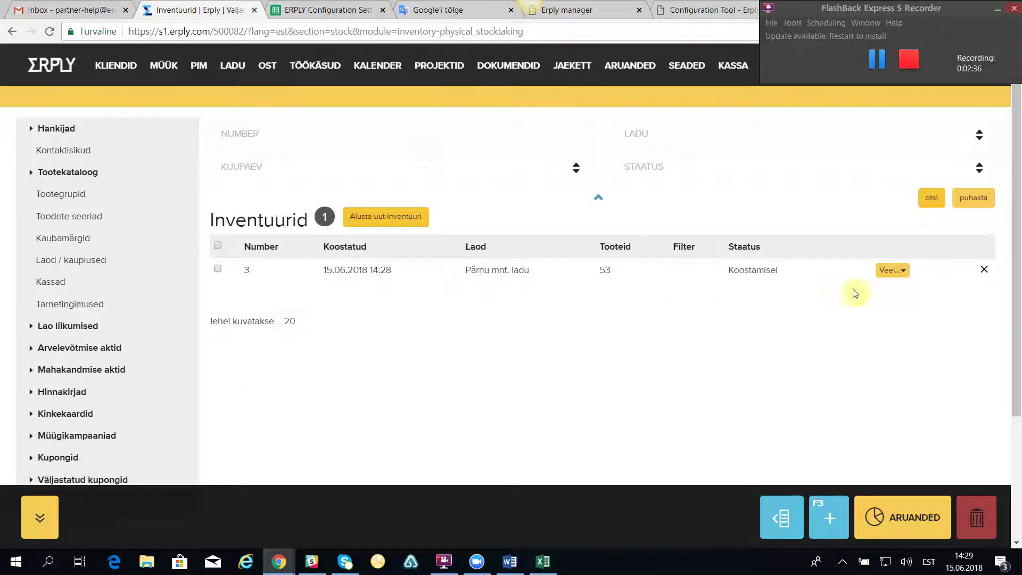
- View the printable inventory sheet (Trüki inventuurileht) of inventory 3 and close it
click(892, 269)
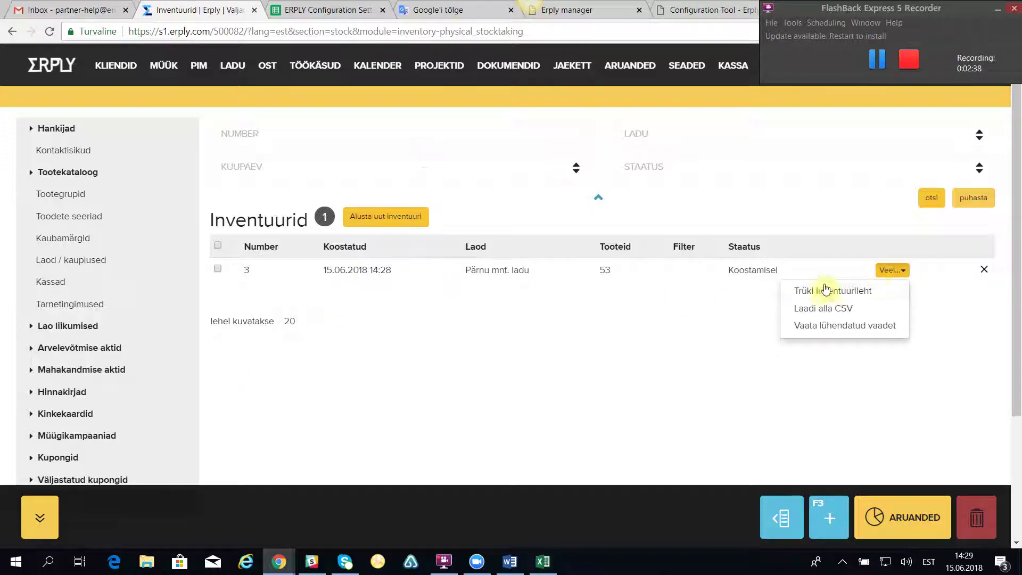
click(839, 293)
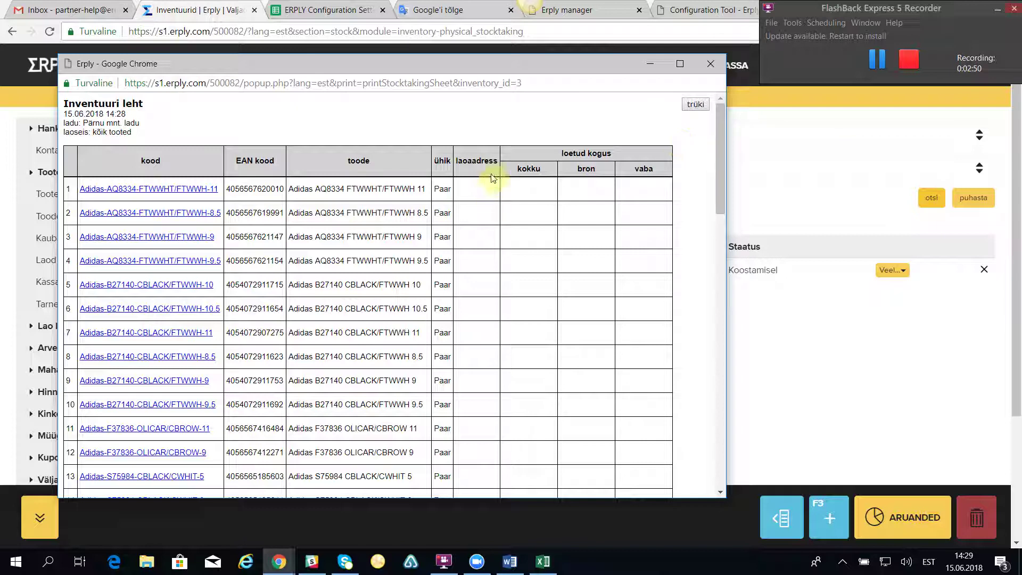
click(710, 64)
- View the shortened version (Vaata lühendatud vaadet) of inventory 3 and close it
click(890, 270)
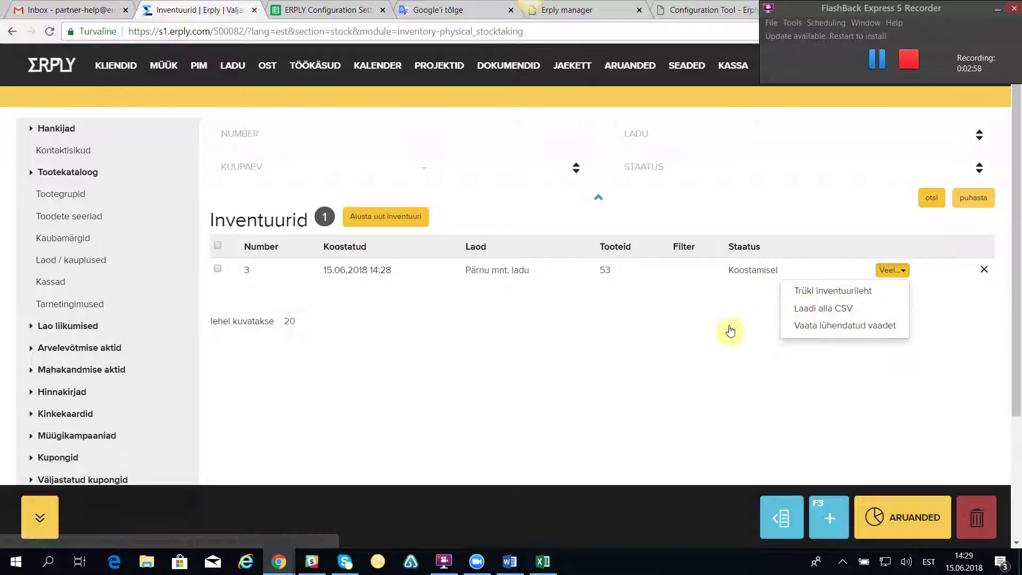
click(840, 325)
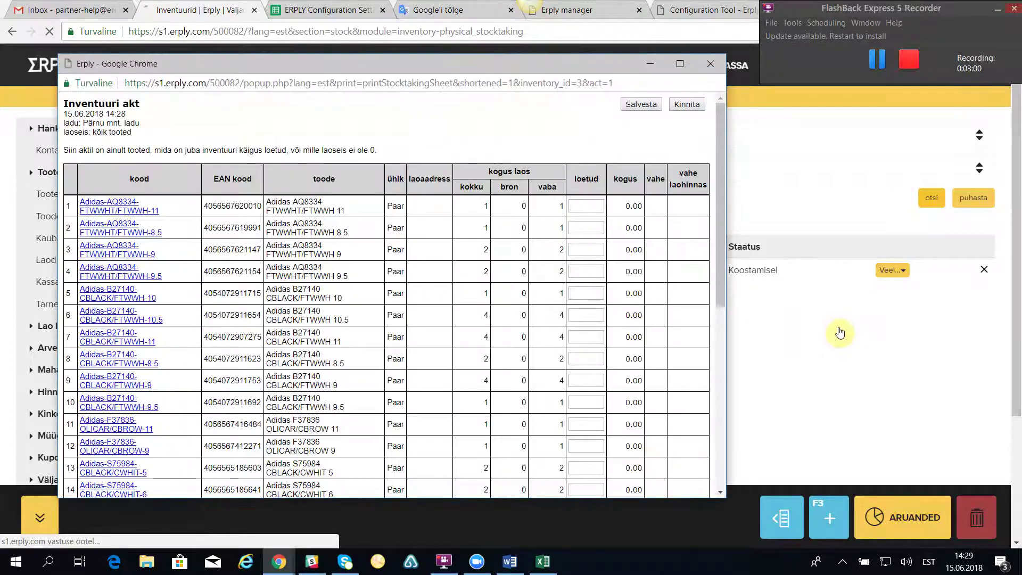
drag(726, 365, 862, 365)
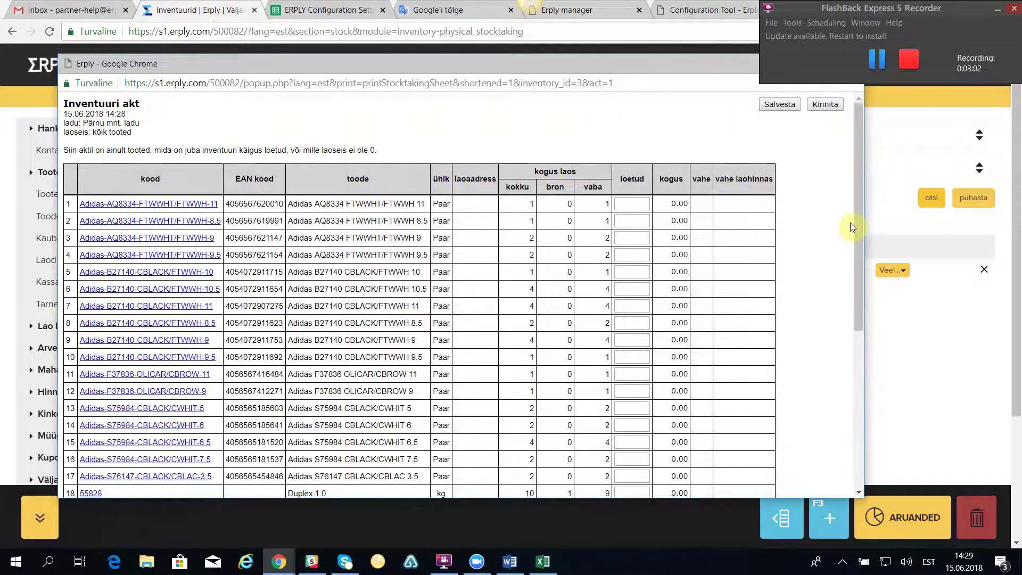
drag(861, 218, 706, 182)
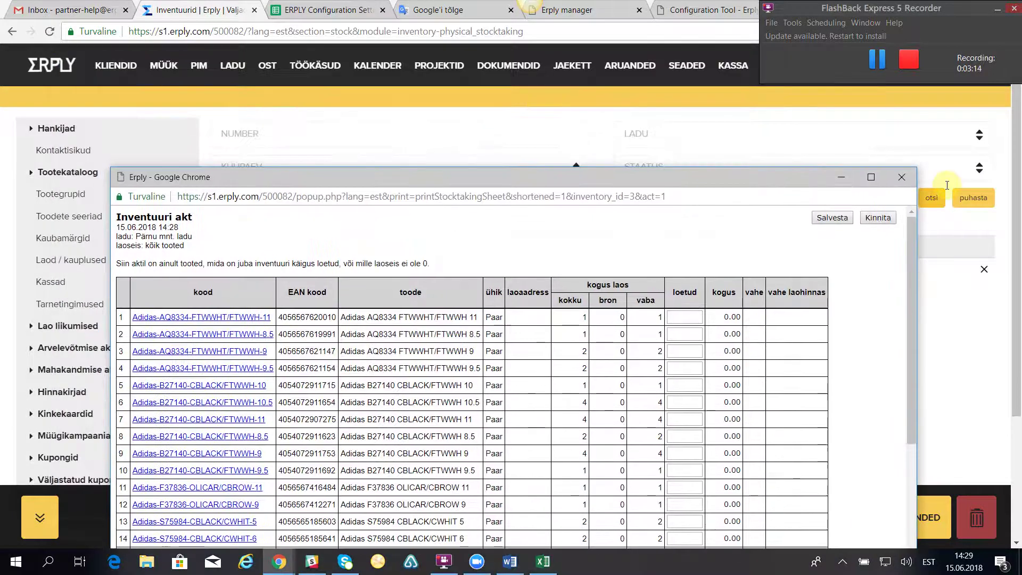
click(902, 176)
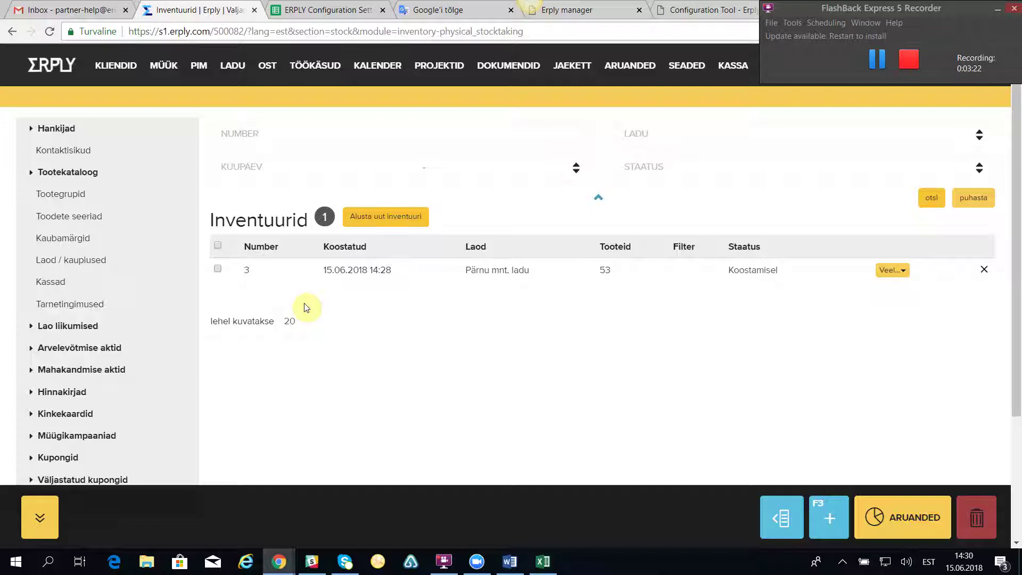
- Open inventory 3's count sheet and search it for the product code Adidas-S75984-CBLACK/CWHIT-6.5
click(346, 272)
drag(729, 362, 918, 365)
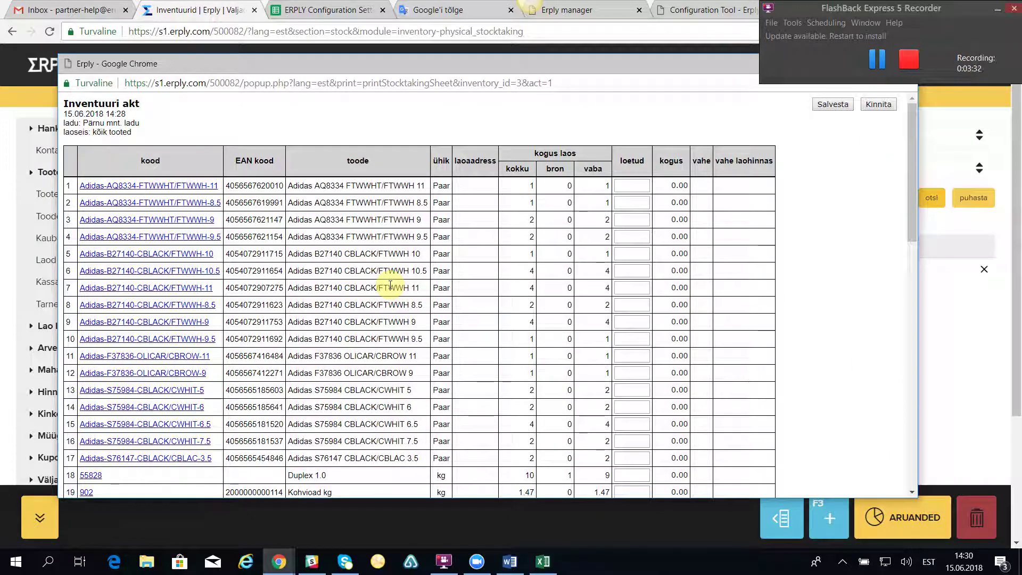
drag(215, 429, 87, 433)
key(ctrl+c)
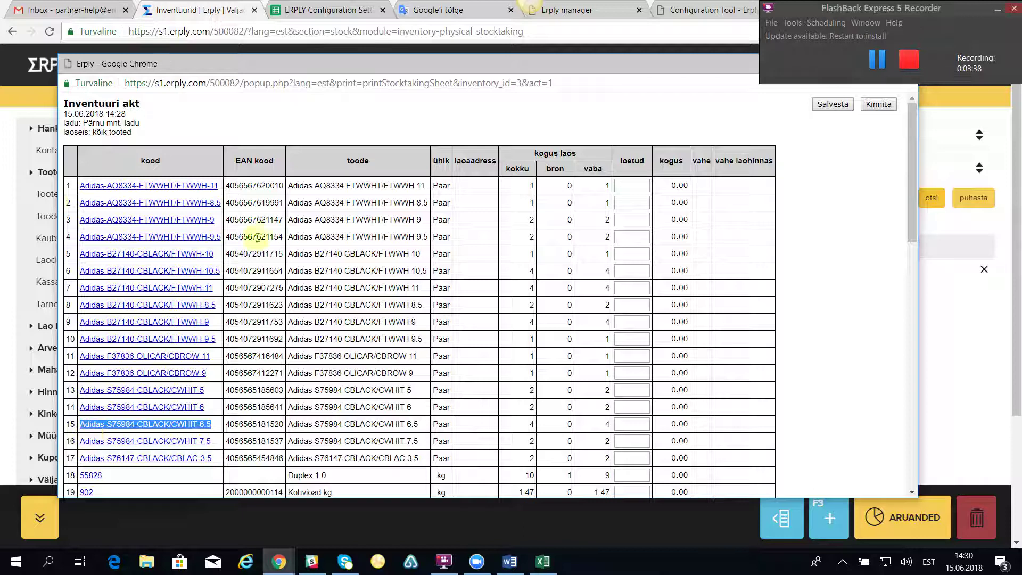
click(128, 186)
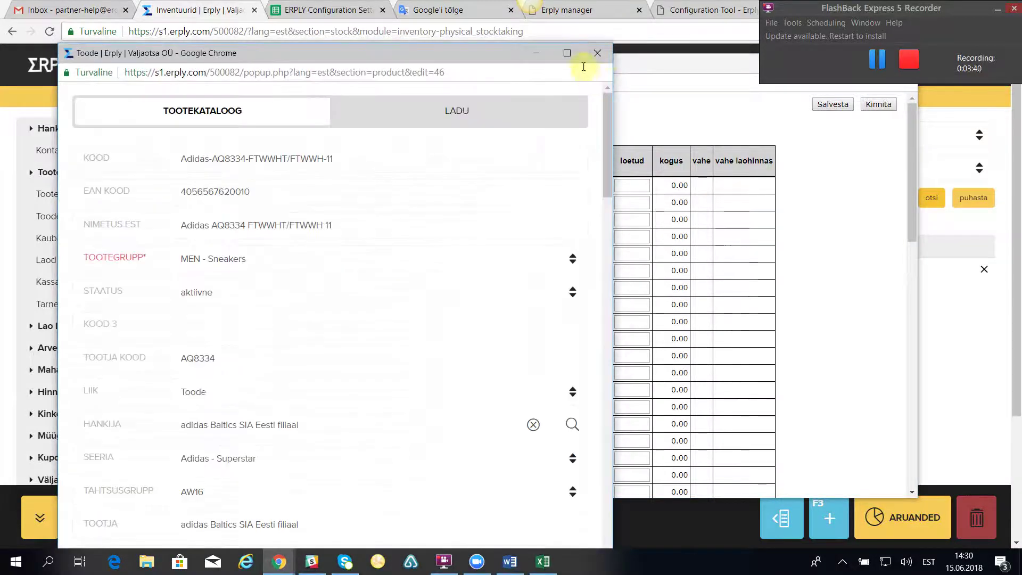
click(597, 53)
key(ctrl+f)
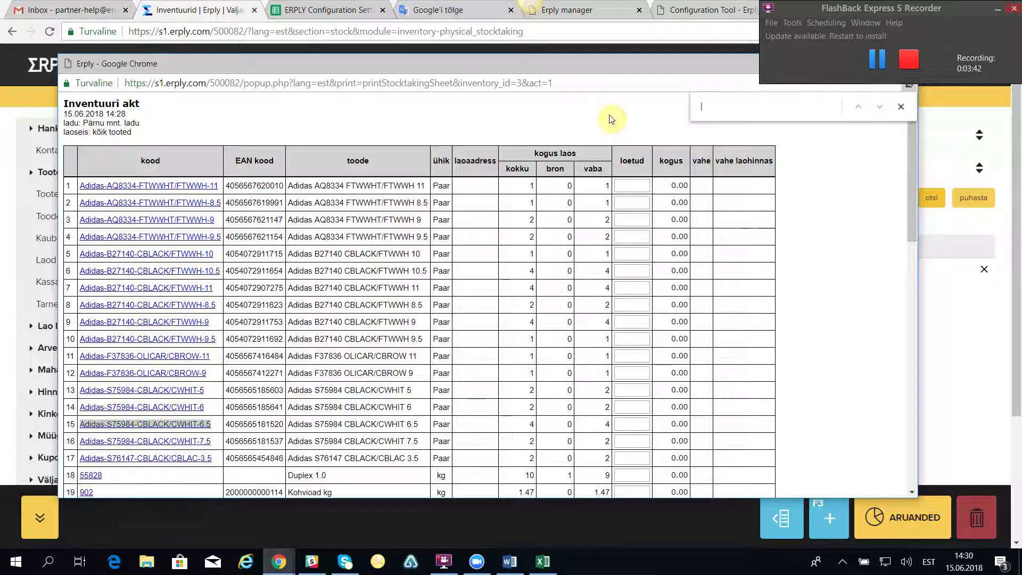
key(ctrl+v)
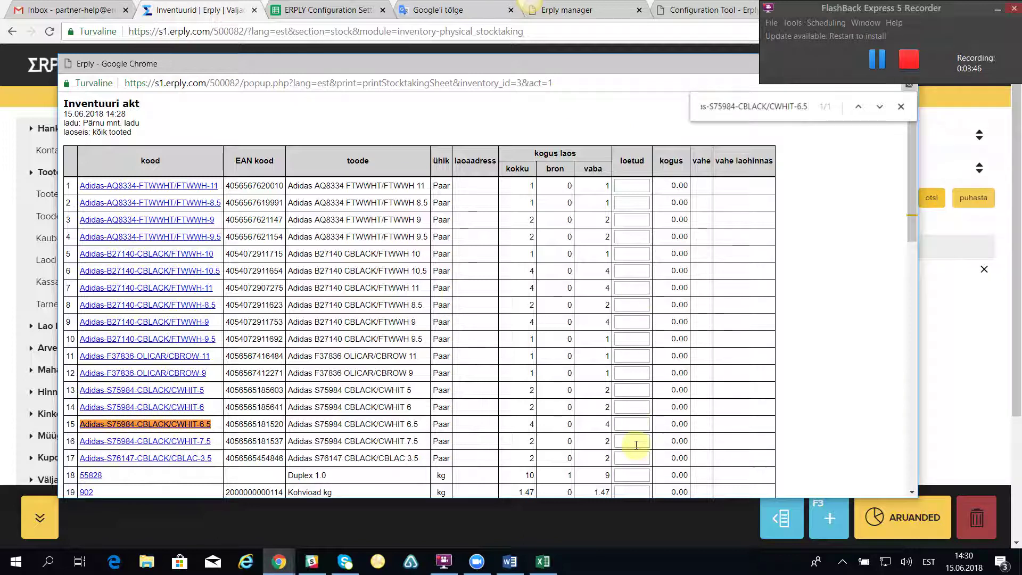
- Enter counted quantities of 3 for Adidas-S75984-CBLACK/CWHIT-6.5 and 2 for Adidas-AQ8334-FTWWHT/FTWWH-11
click(641, 427)
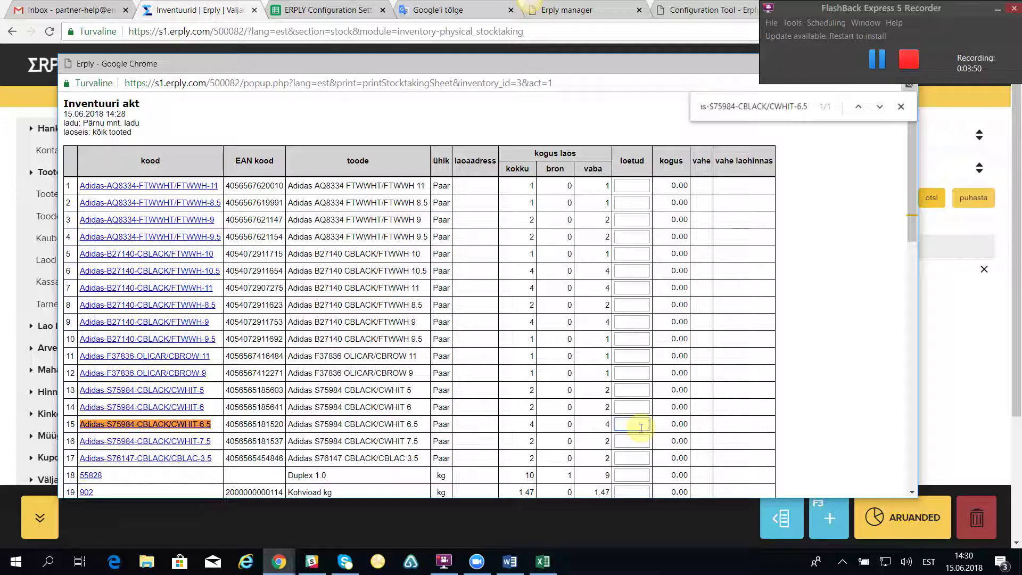
key(Tab)
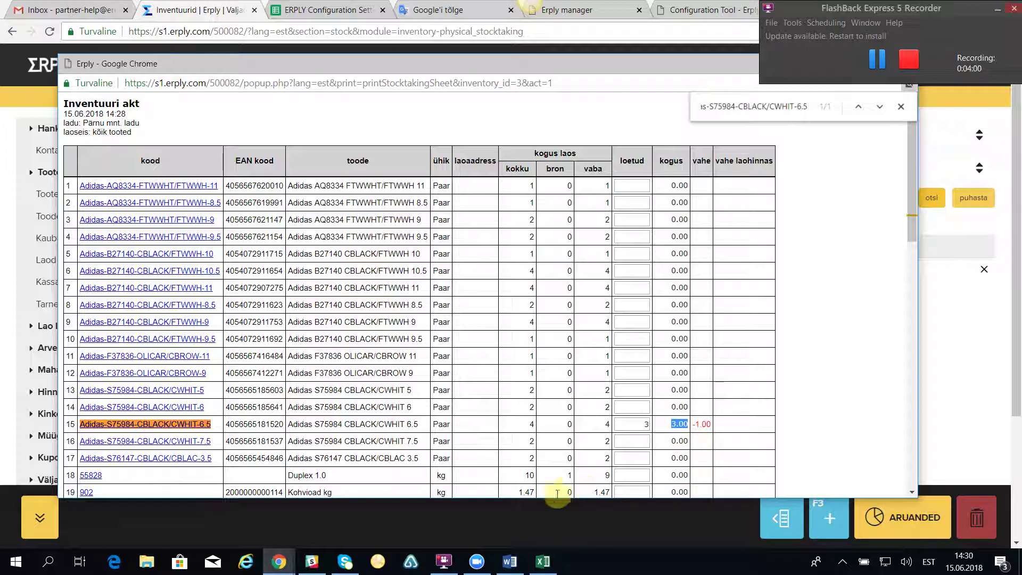
click(632, 186)
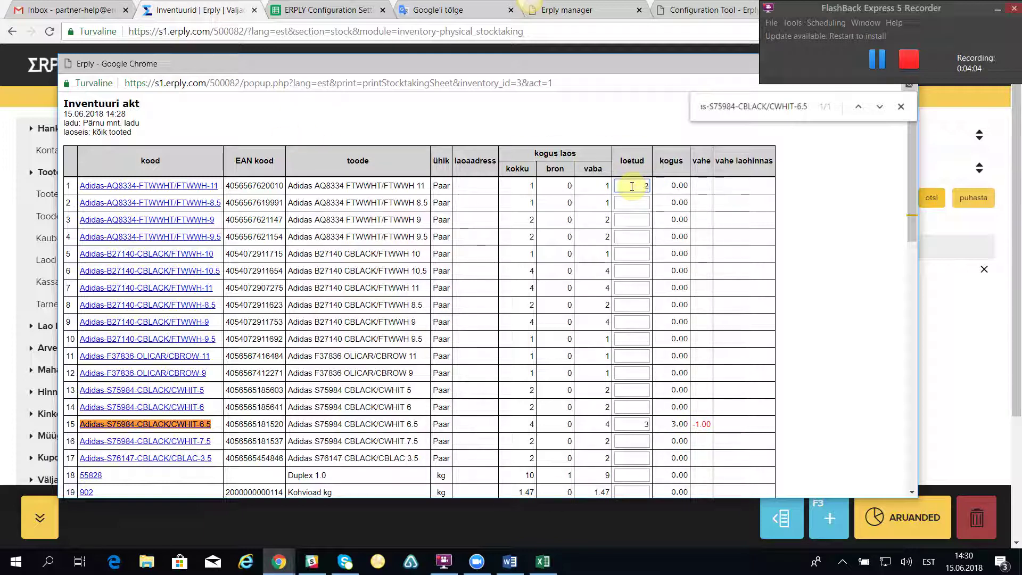
key(Tab)
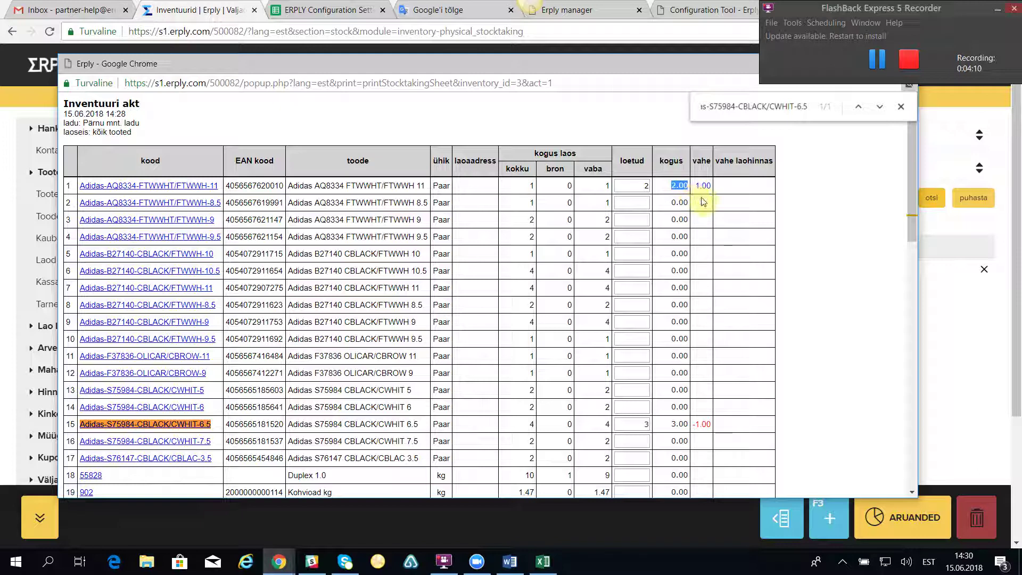
- Enter counted quantities for the remaining Adidas AQ8334 sizes: 1 for size 8.5, 2 for 9 and 2 for 9.5
click(636, 203)
text(1)
click(641, 221)
text(2)
click(636, 237)
text(2)
- Enter counted quantities 1, 3, 3, 2, 4 and 1 for the Adidas B27140 products in rows 5 to 10
click(634, 256)
click(636, 272)
text(3)
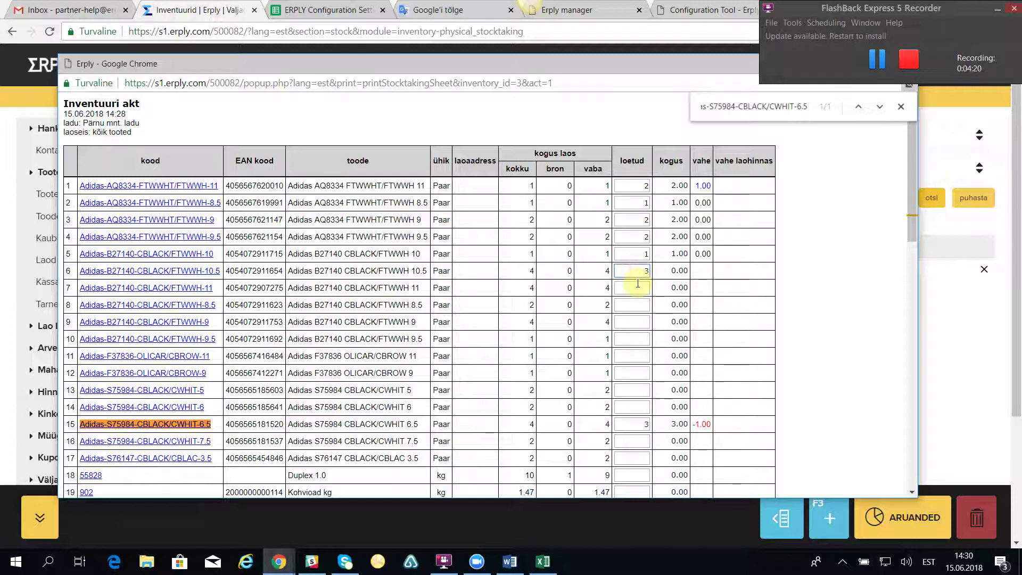
click(638, 286)
click(631, 305)
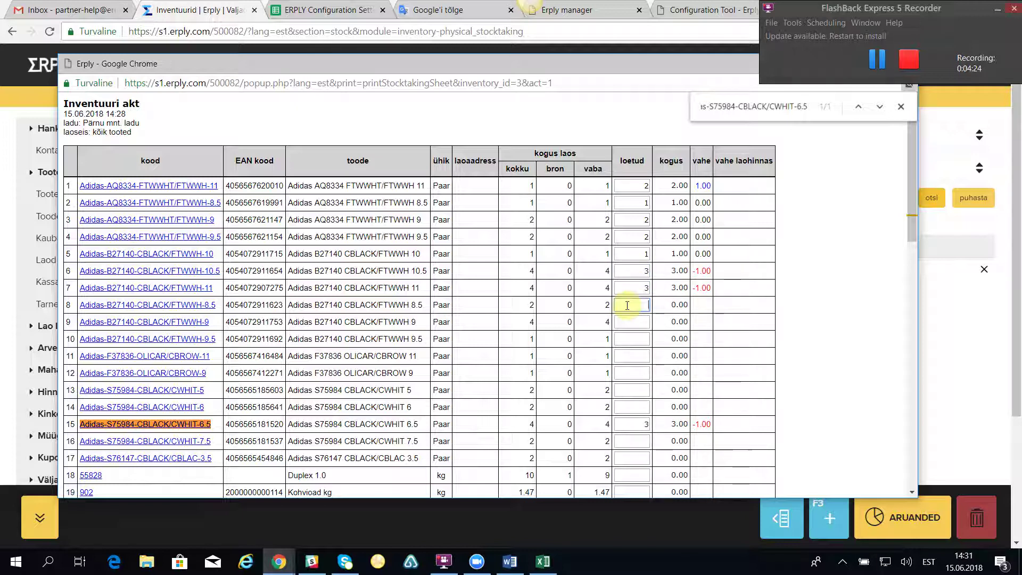
text(2)
click(627, 322)
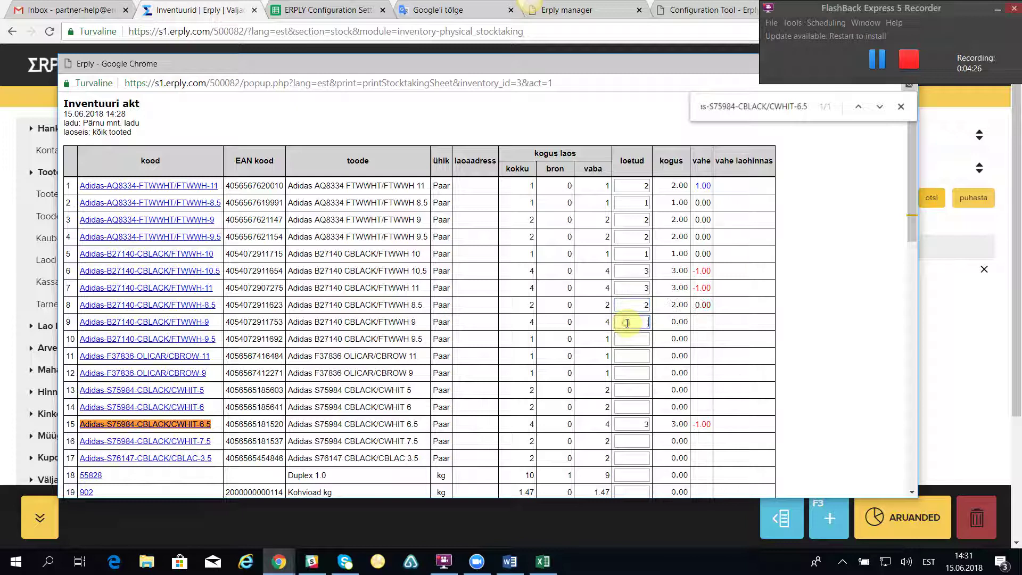
text(4)
click(629, 338)
text(1)
- Enter a counted quantity of 1 for both Adidas F37836 OLICAR/CBROW sizes, 11 and 9
click(630, 355)
text(1)
click(630, 373)
text(1)
- Enter a counted quantity of 2 for Adidas S75984 sizes 5, 6 and 7.5 and for Adidas S76147 size 3.5
click(631, 392)
text(2)
click(633, 404)
text(2)
click(633, 440)
text(2)
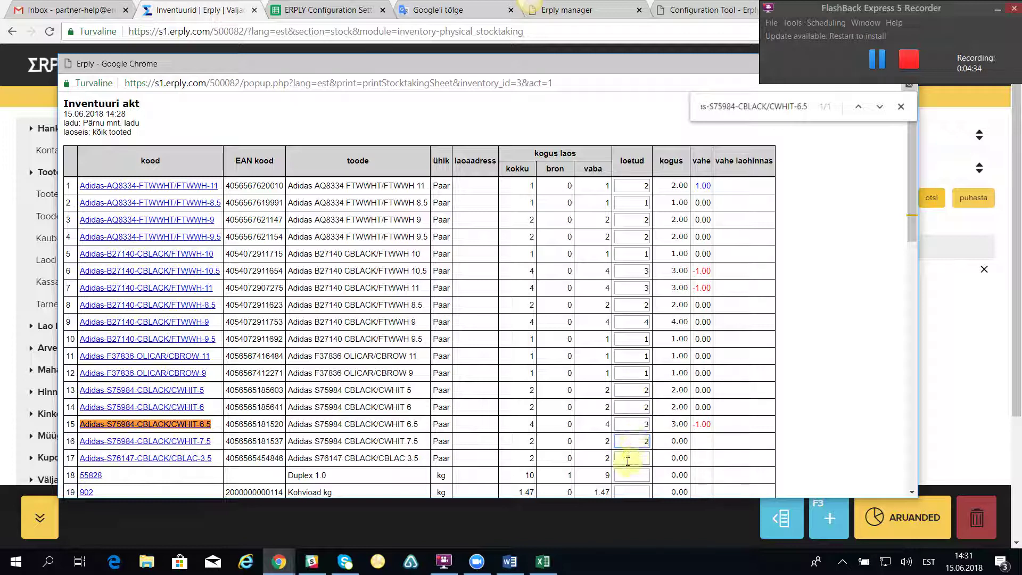
click(632, 458)
scroll(639, 431, down, 1)
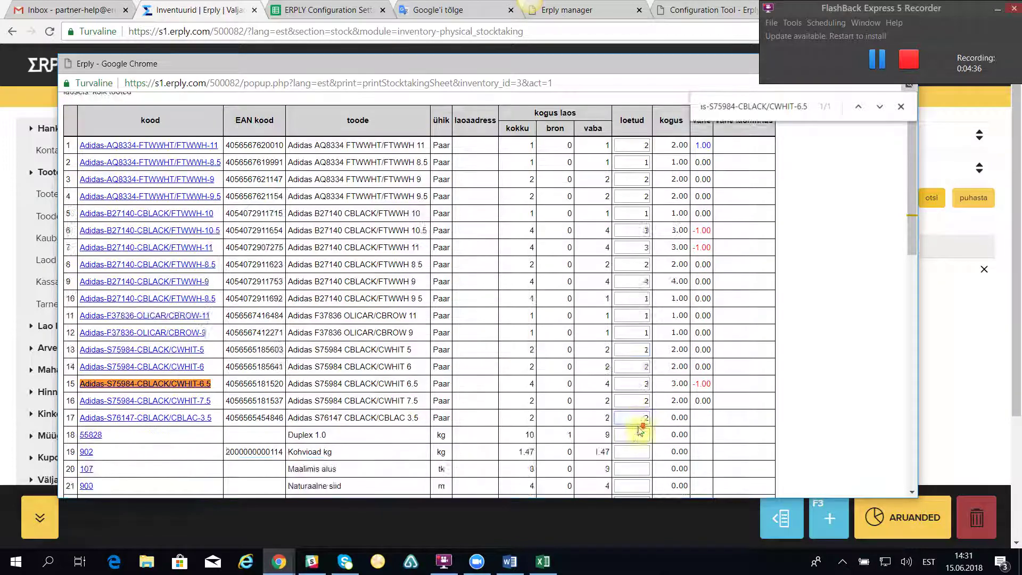
scroll(639, 428, down, 2)
text(2)
- Enter counted quantities of 9 for Duplex 1.0 and 1,5 for Kohvioad kg
click(632, 340)
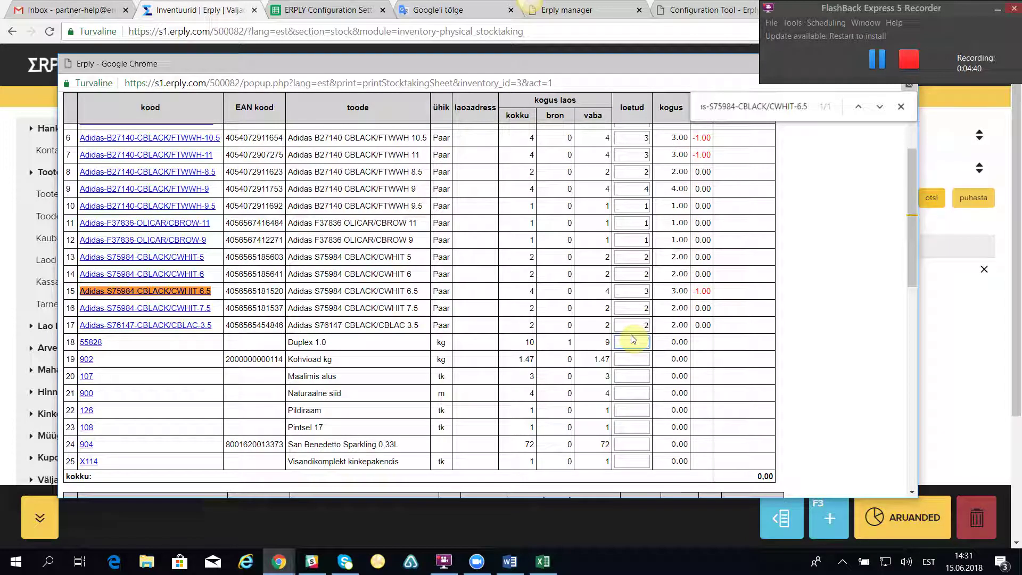
text(9)
click(631, 361)
text(1,5)
- Enter counted quantities of 3 for Maalimis alus and Naturaalne siid and 1 for Pildiraam and Pintsel 17
click(639, 379)
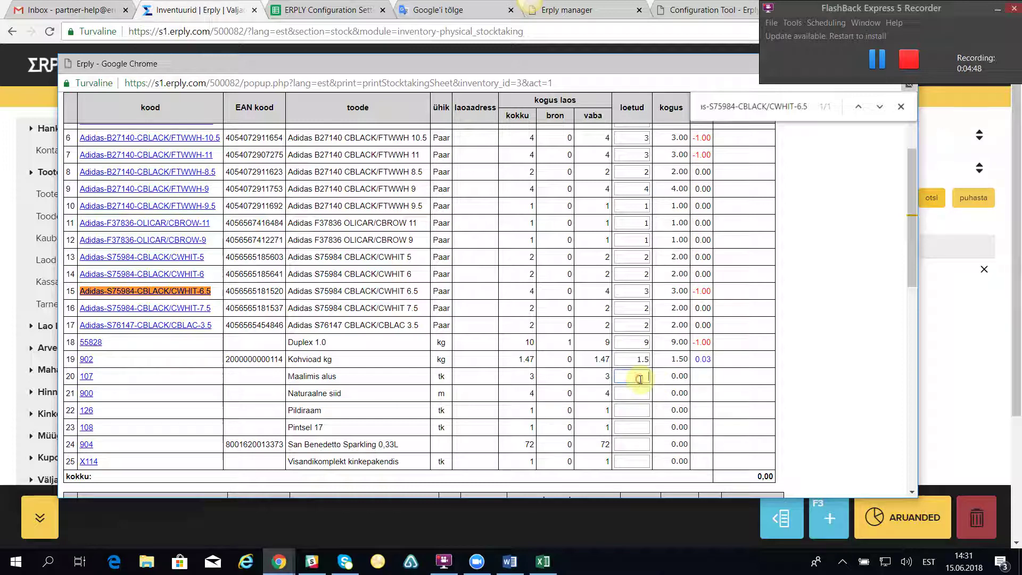
click(635, 393)
text(3)
click(635, 410)
text(1)
click(637, 427)
text(1)
- Enter counted quantities of 72 for San Benedetto Sparkling 0,33L and 1 for Visandikomplekt kinkepakendis
click(637, 445)
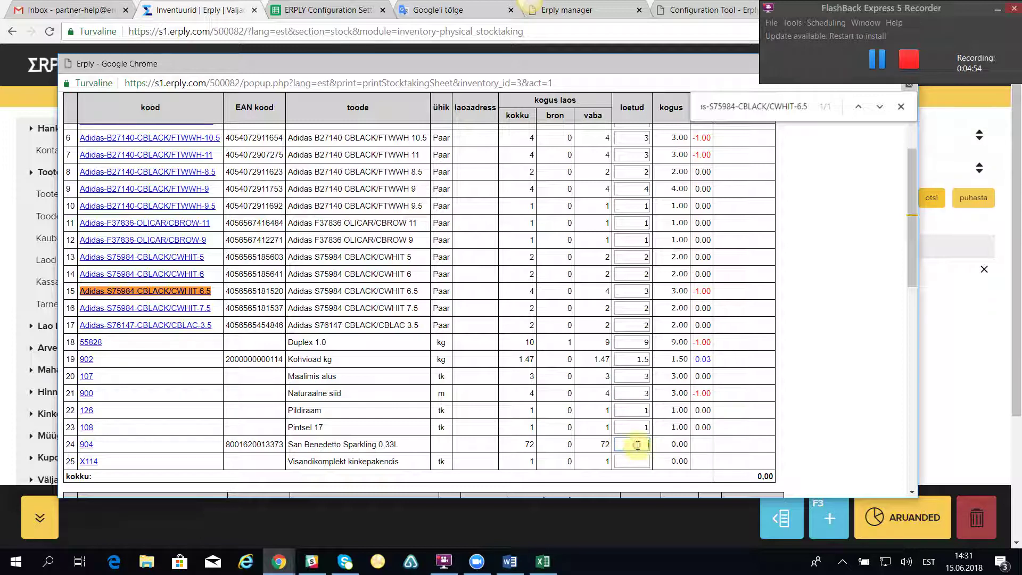
text(72)
click(632, 461)
text(1)
scroll(652, 424, down, 4)
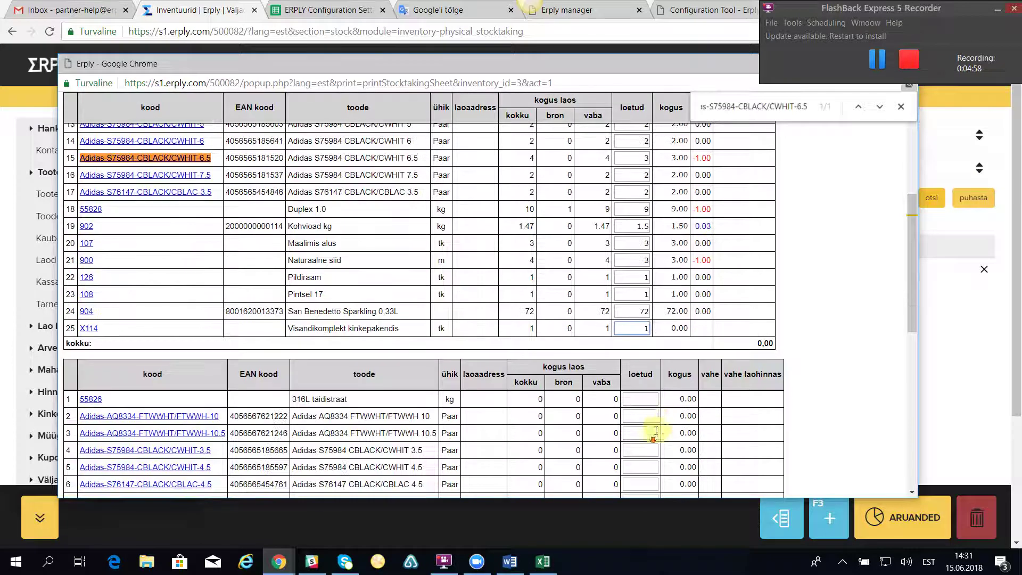
click(832, 258)
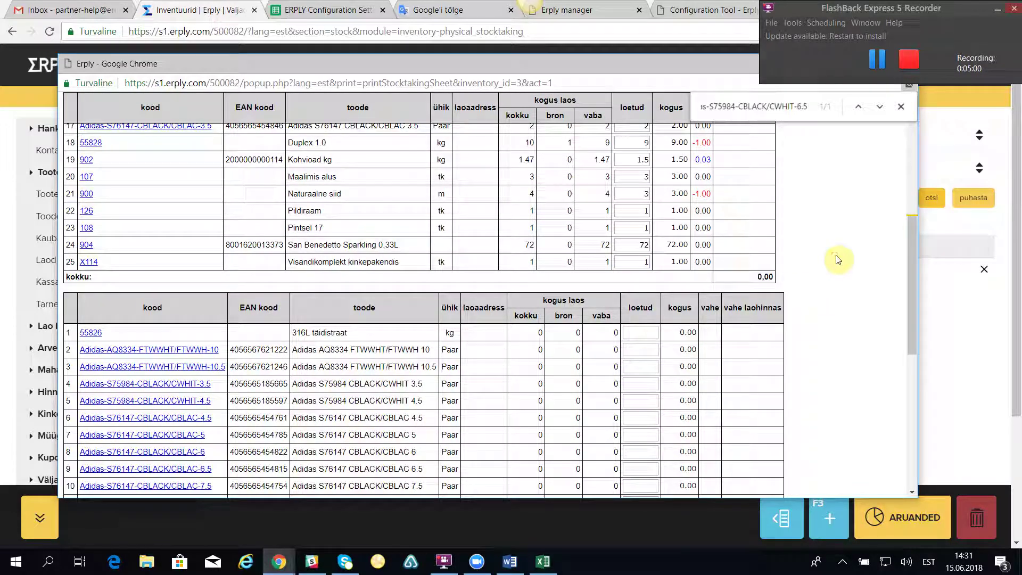
- Fill the counted quantity of all remaining uncounted products with 0
scroll(593, 269, up, 1)
scroll(594, 269, up, 3)
scroll(631, 298, down, 2)
scroll(638, 314, down, 8)
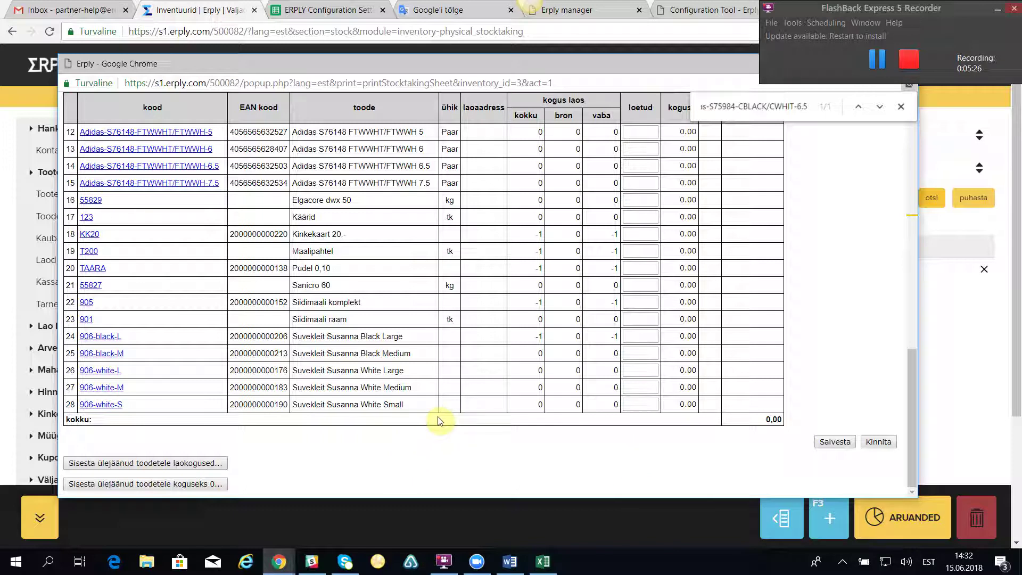
click(105, 483)
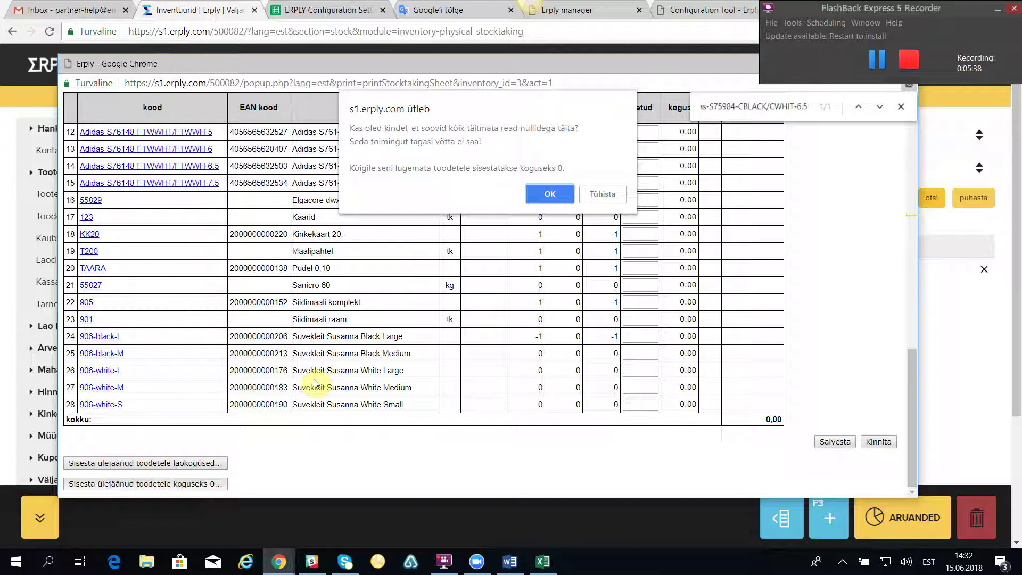
click(562, 195)
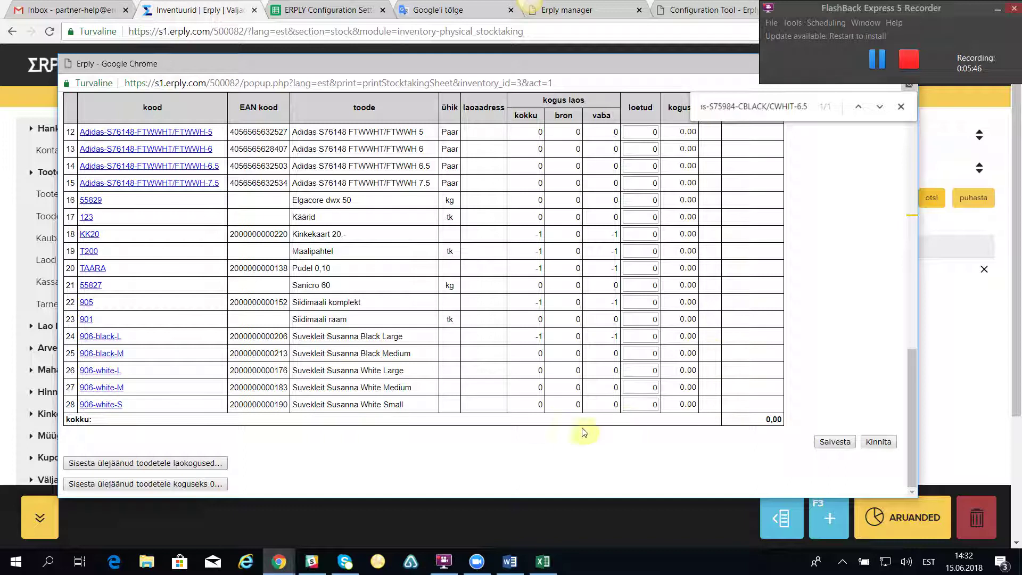
- Review the completed count sheet, save its quantities and close it
scroll(567, 450, up, 3)
scroll(570, 442, up, 15)
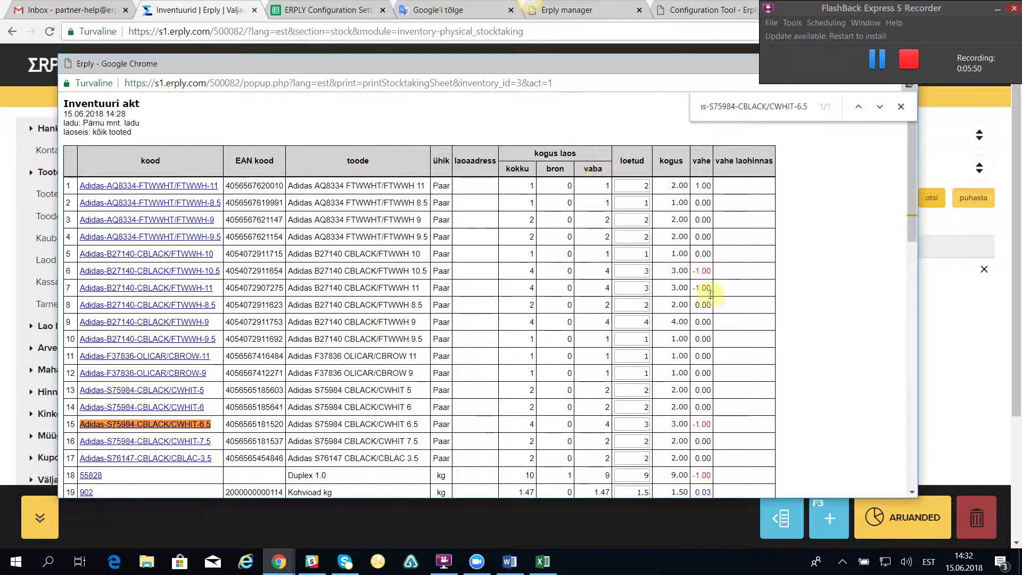
scroll(665, 237, down, 15)
click(901, 108)
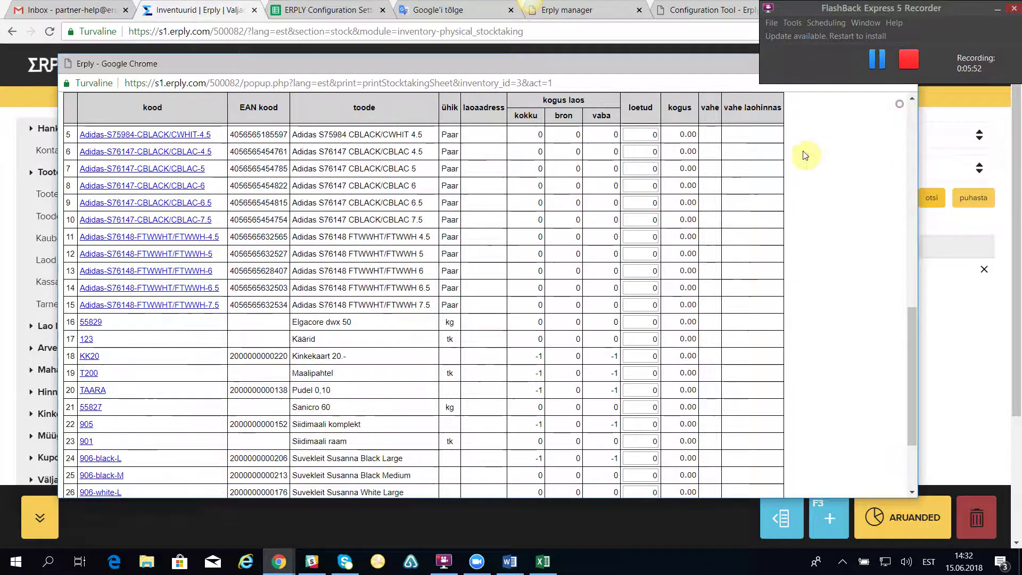
scroll(823, 160, up, 15)
click(833, 105)
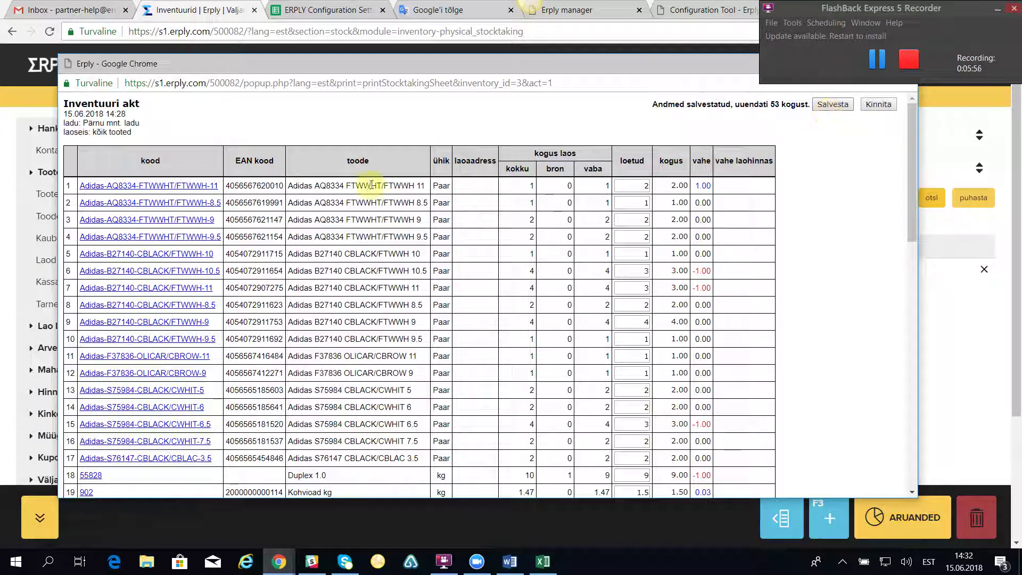
drag(461, 64, 395, 125)
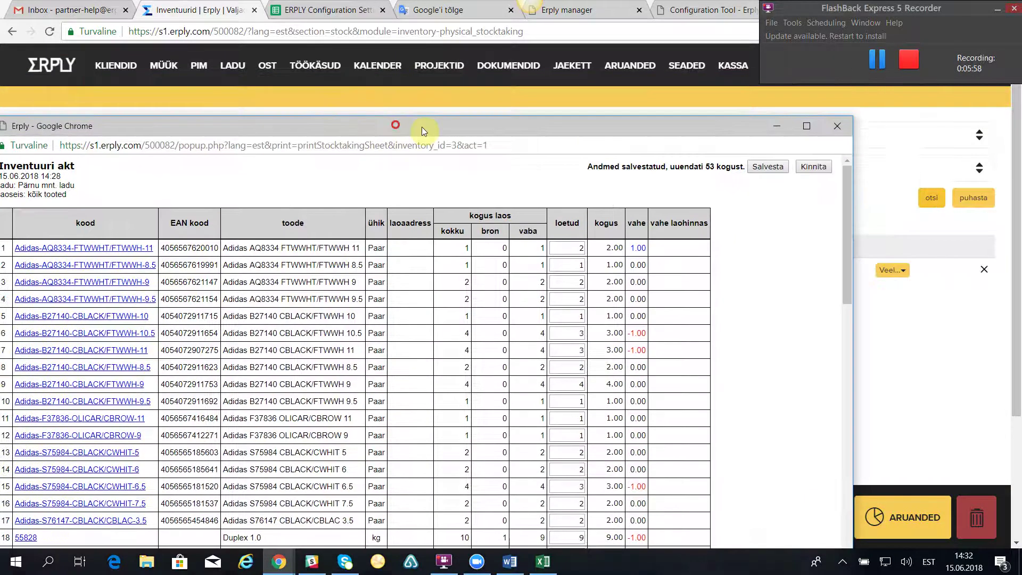
click(836, 125)
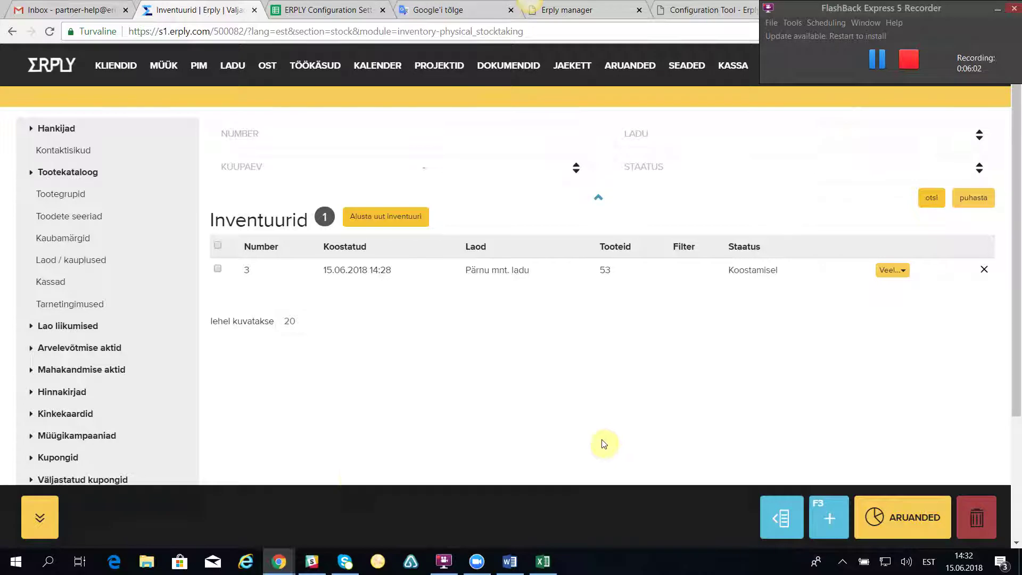
- Reopen inventory 3, set the counted quantity of Adidas B27140 CBLACK/FTWWH 10.5 to 4 and save the count sheet
click(331, 274)
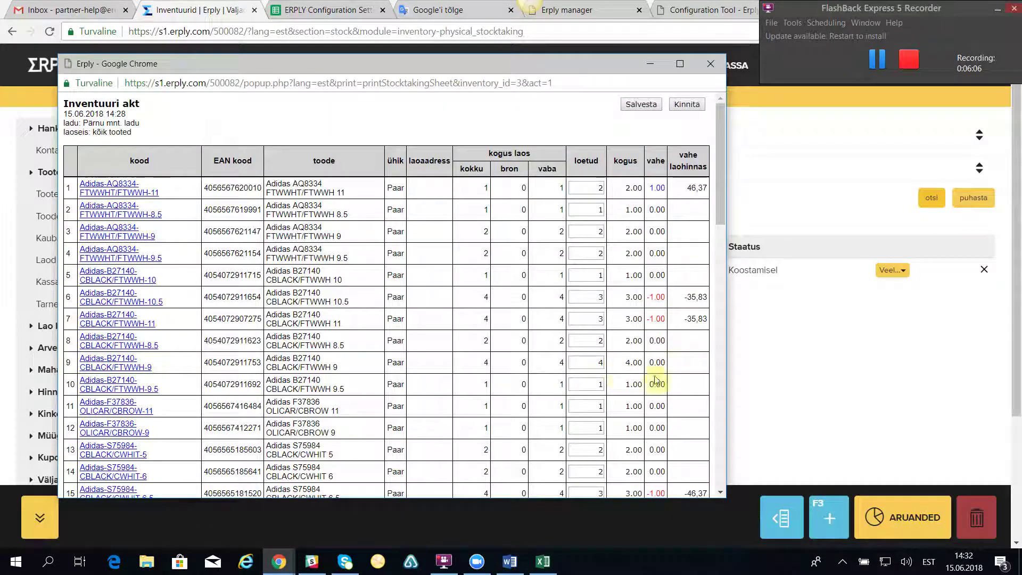
double_click(601, 297)
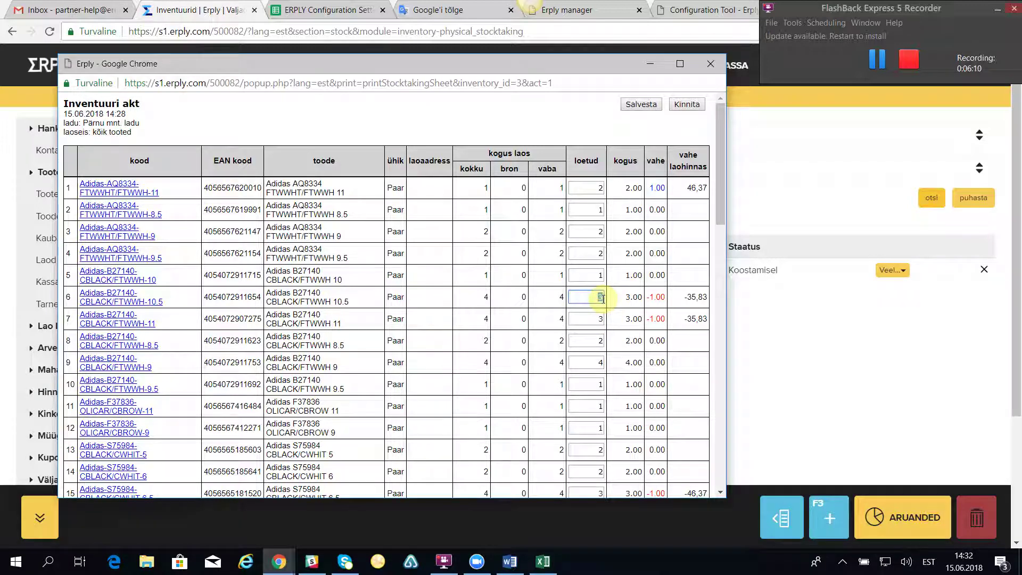
click(546, 367)
click(640, 104)
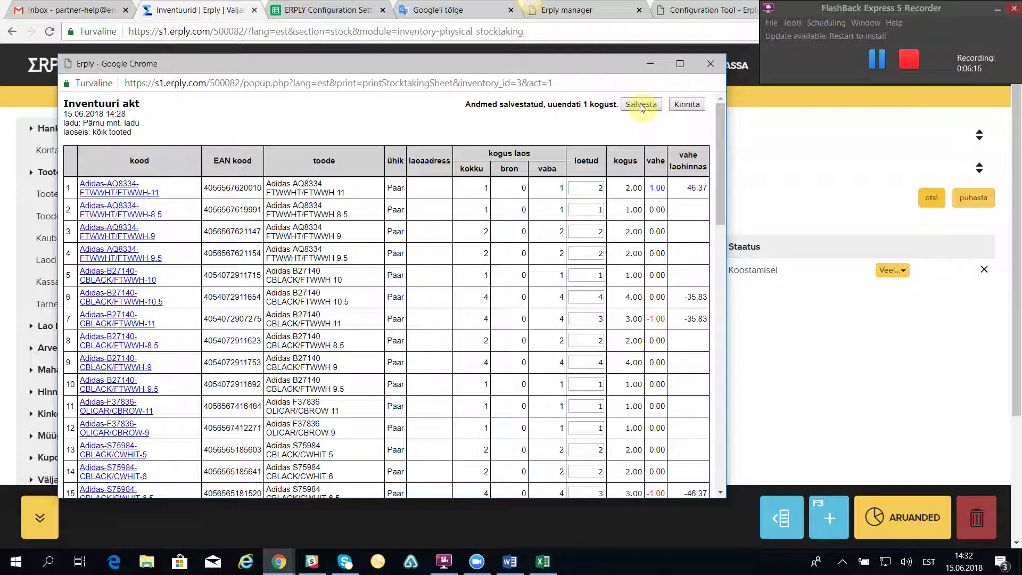
- Confirm the inventory and review its count sheet from the inventory list
click(687, 105)
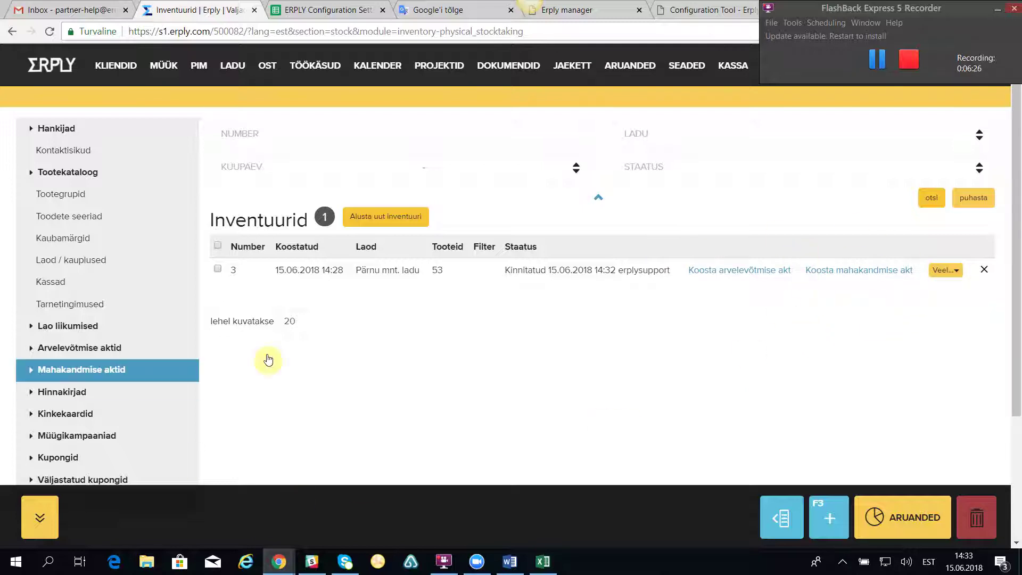
click(292, 271)
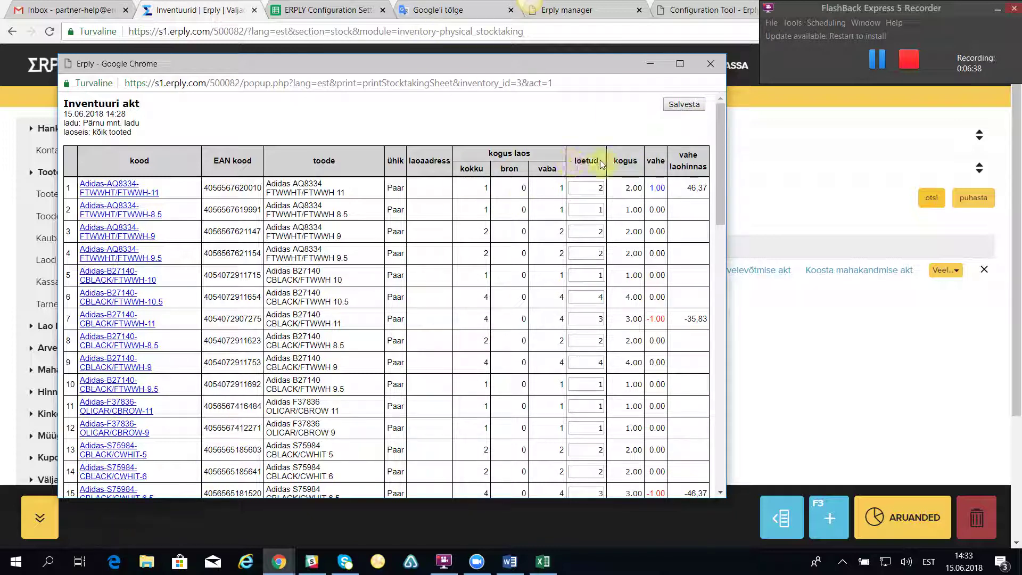
scroll(608, 458, down, 2)
scroll(608, 458, down, 5)
scroll(597, 373, up, 6)
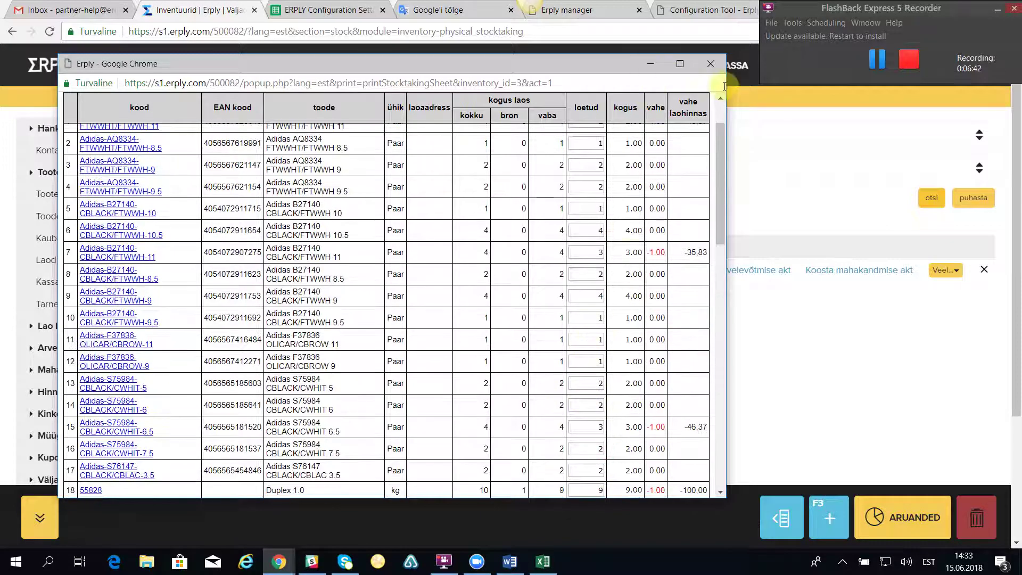
click(707, 64)
click(709, 64)
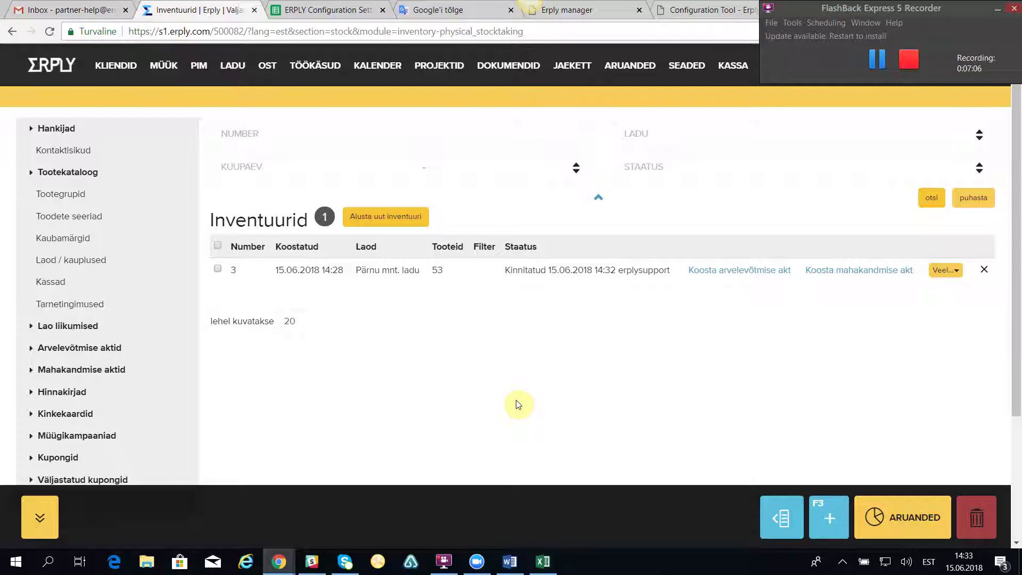
- Create the Arvelevõtmise akt for the surplus products from inventory 3 and confirm it
click(736, 272)
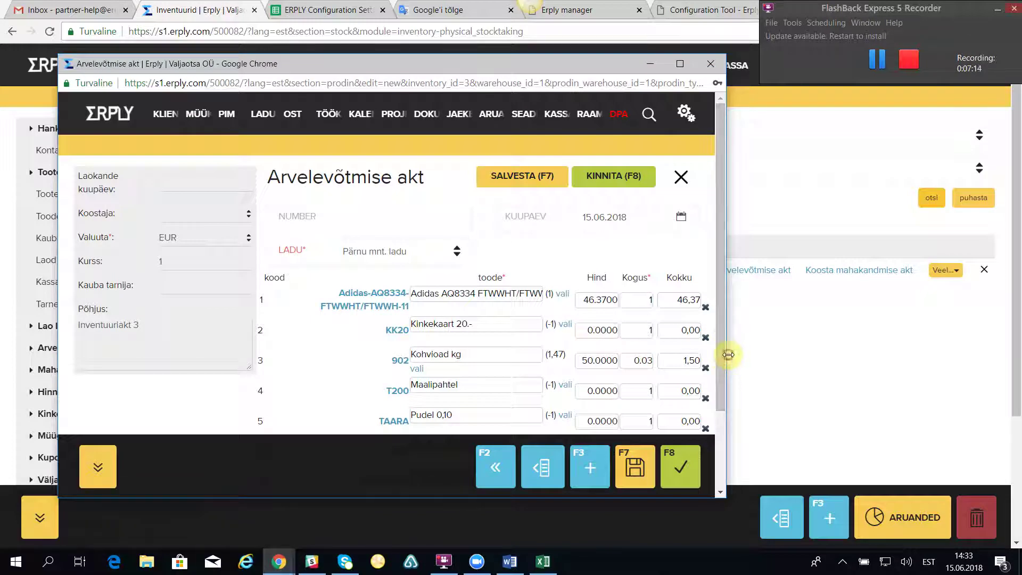
drag(726, 354, 852, 348)
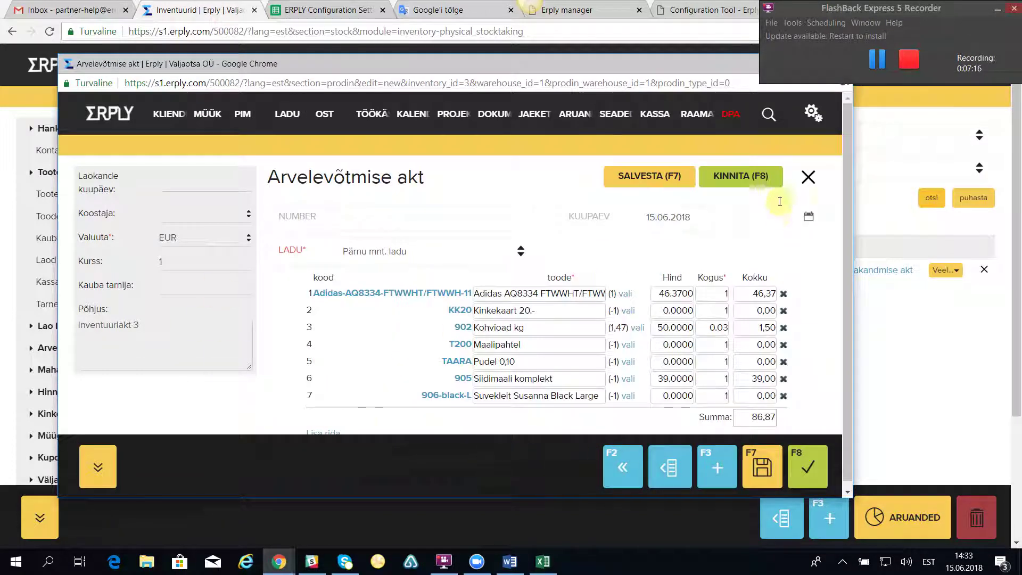
click(734, 177)
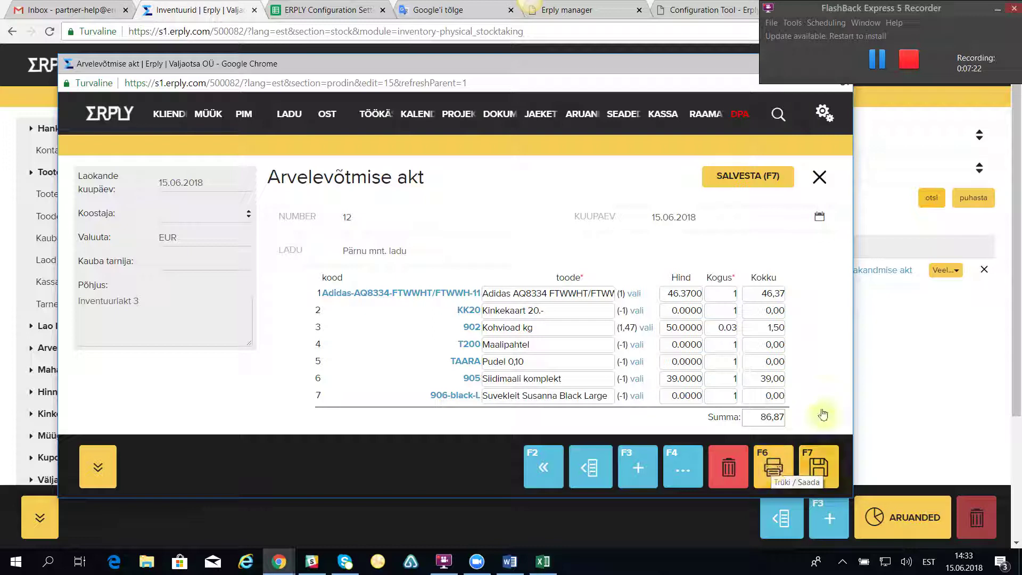
drag(638, 69, 697, 148)
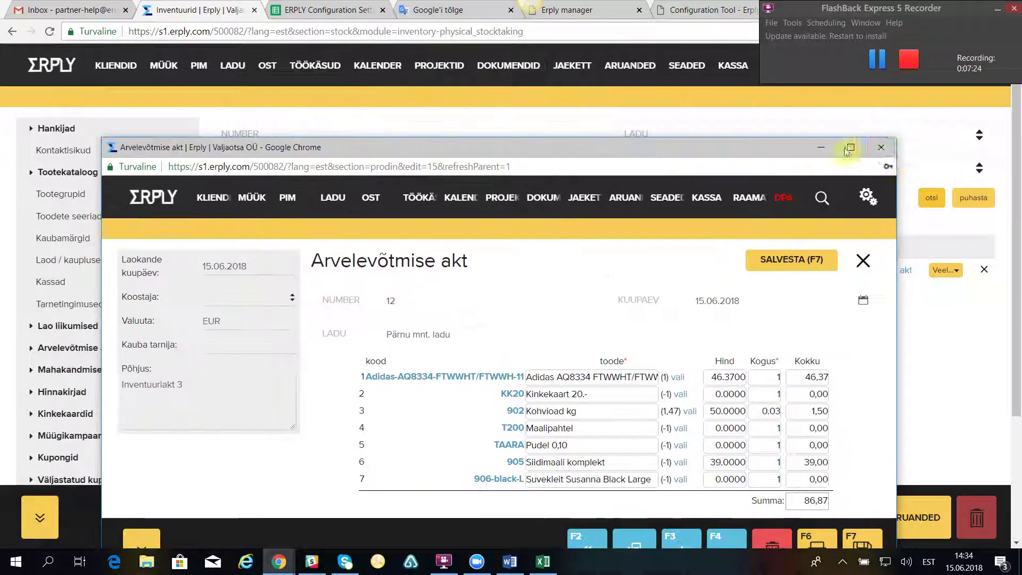
click(884, 149)
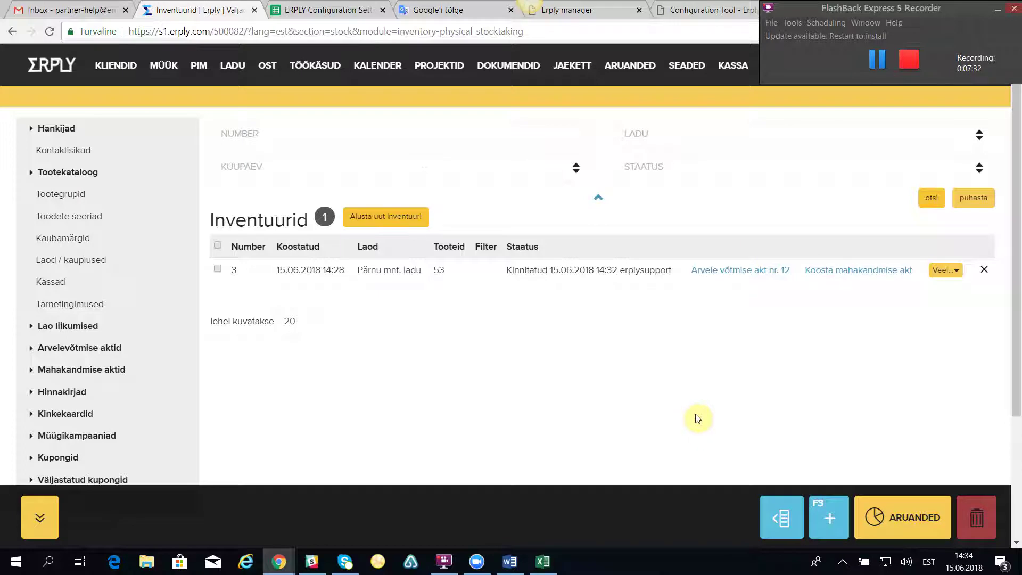
- Create and confirm the Mahakandmise akt from inventory 3, and save it with the reason code laojäägid
click(836, 271)
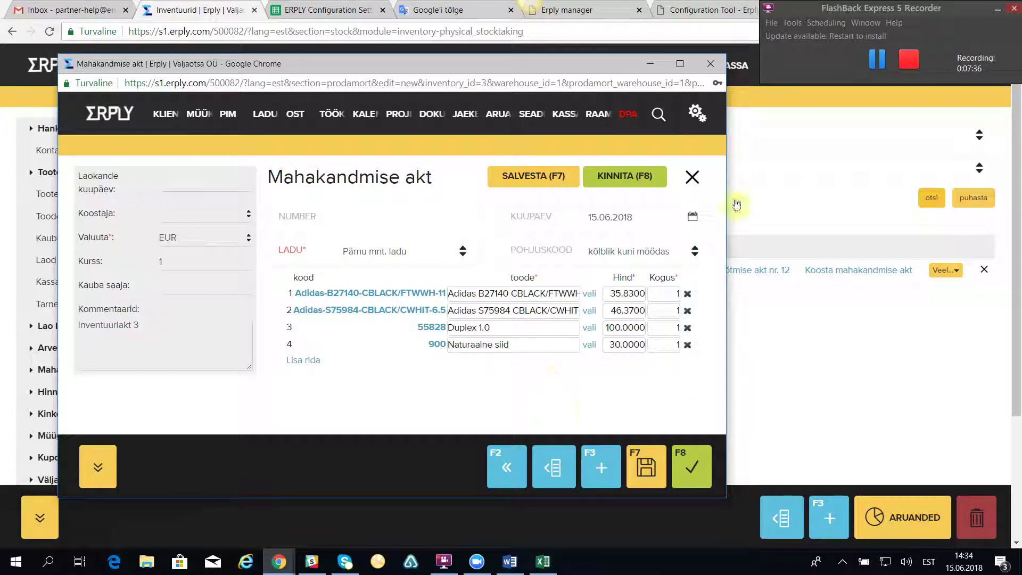
click(627, 176)
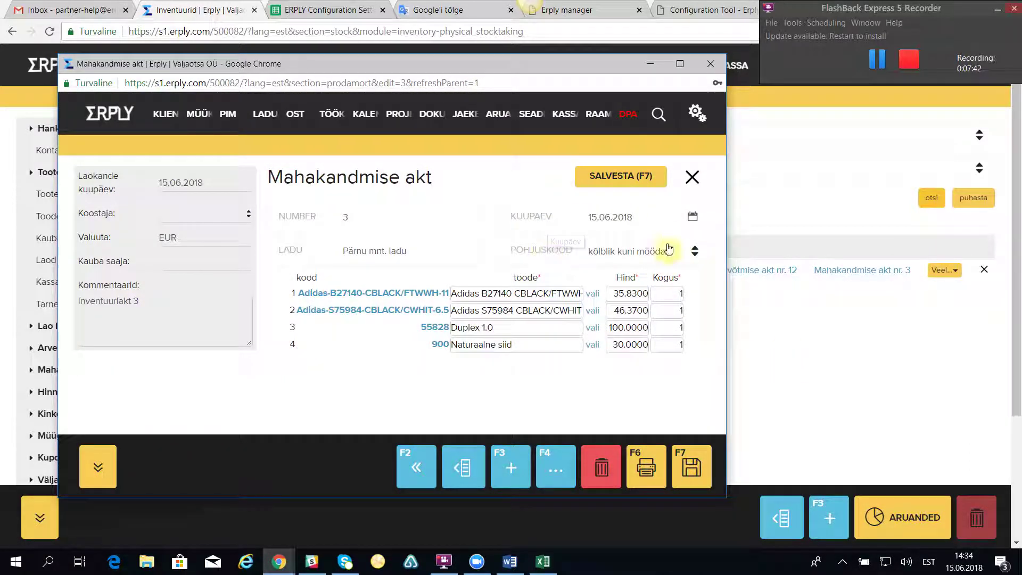
click(696, 252)
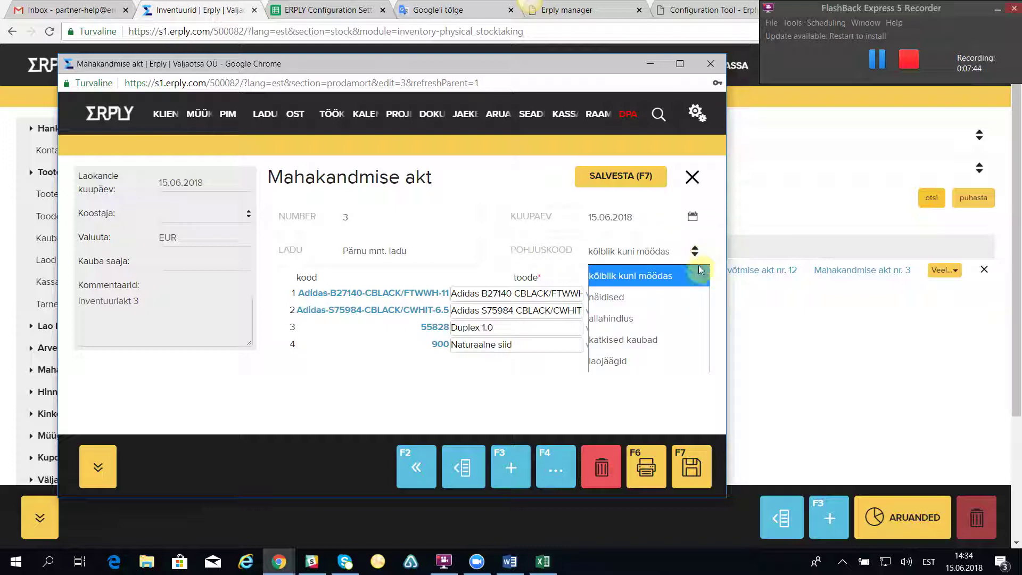
click(618, 362)
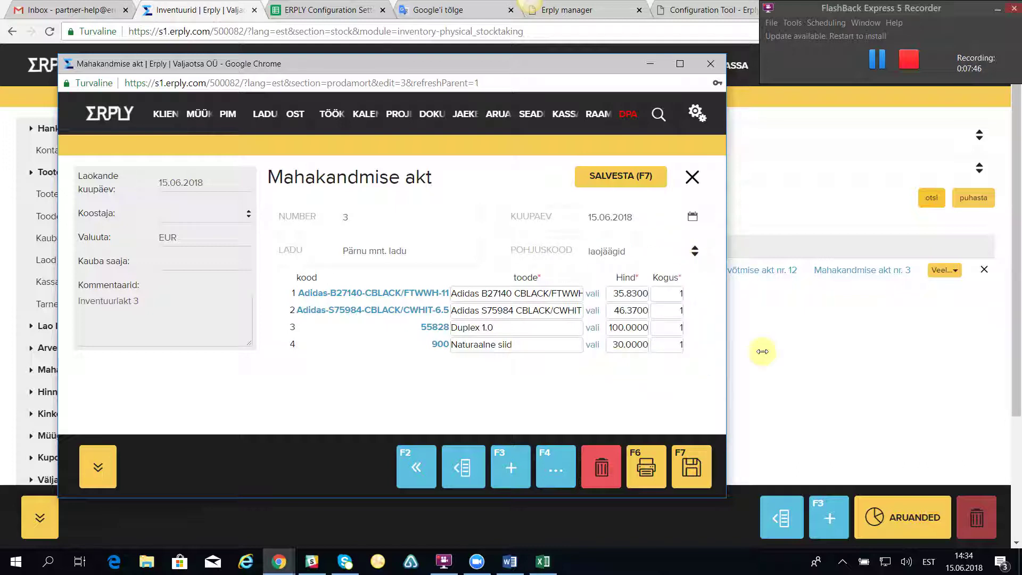
click(608, 177)
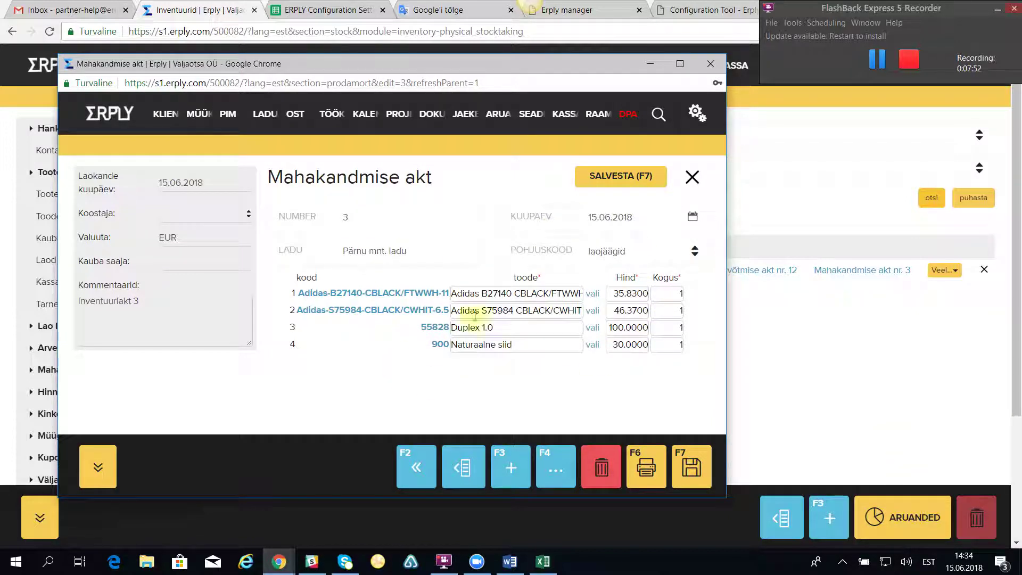
- View the printout of the write-off act, then close the printout and the act
click(645, 469)
click(249, 204)
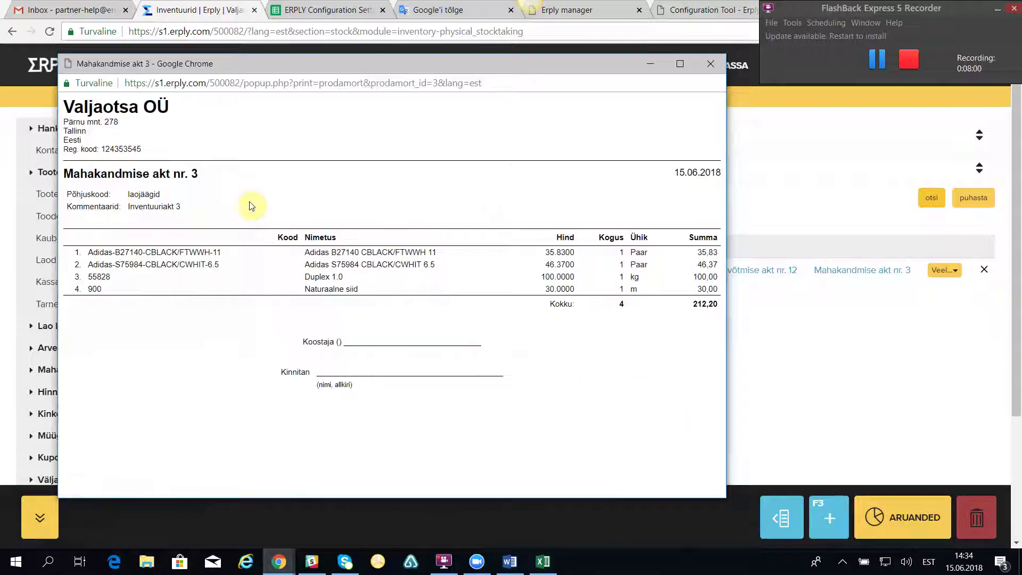
click(711, 64)
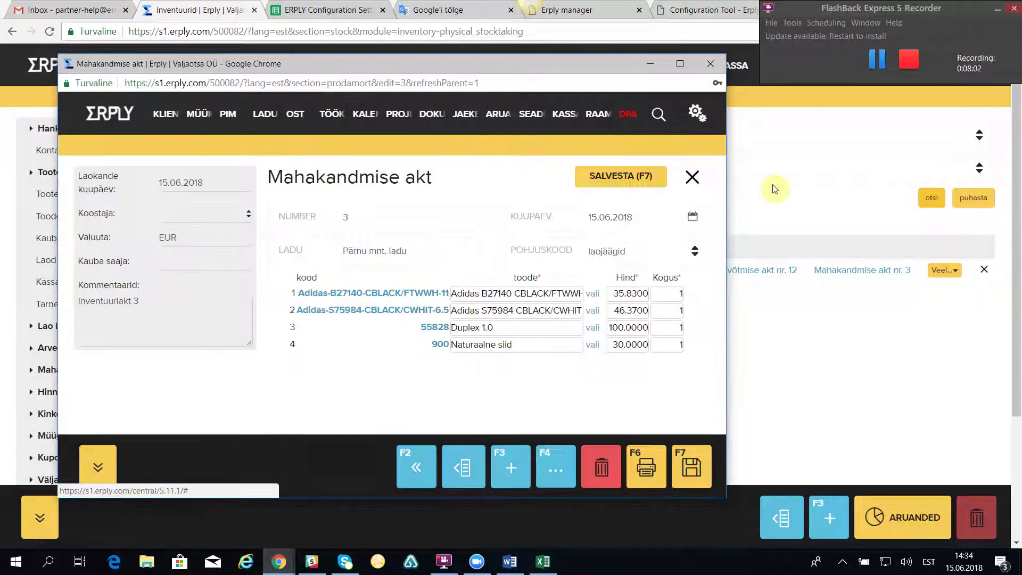
click(717, 62)
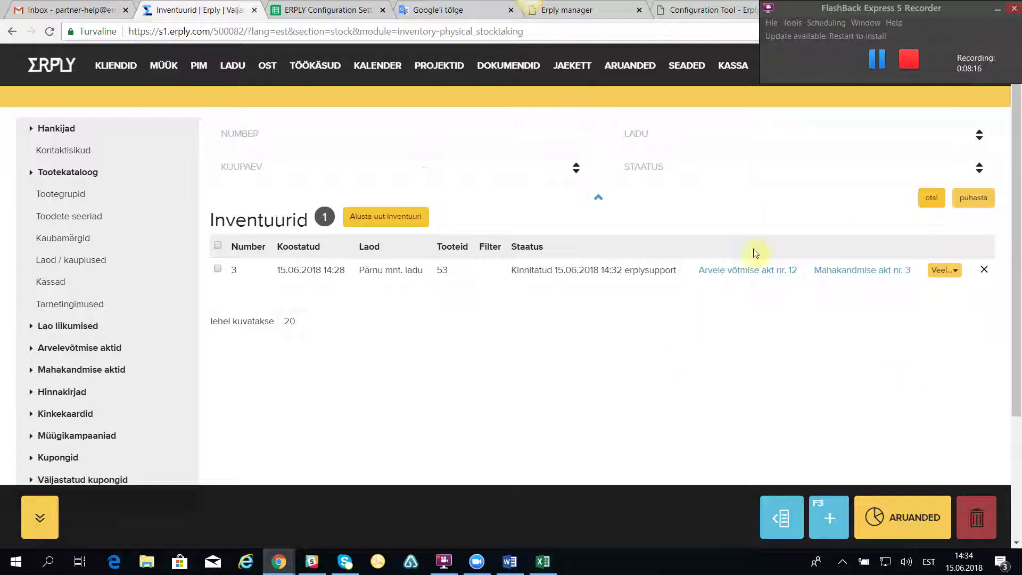
- View the Aktide kaupa inventory report for 01.06.2018 to 30.06.2018
click(906, 517)
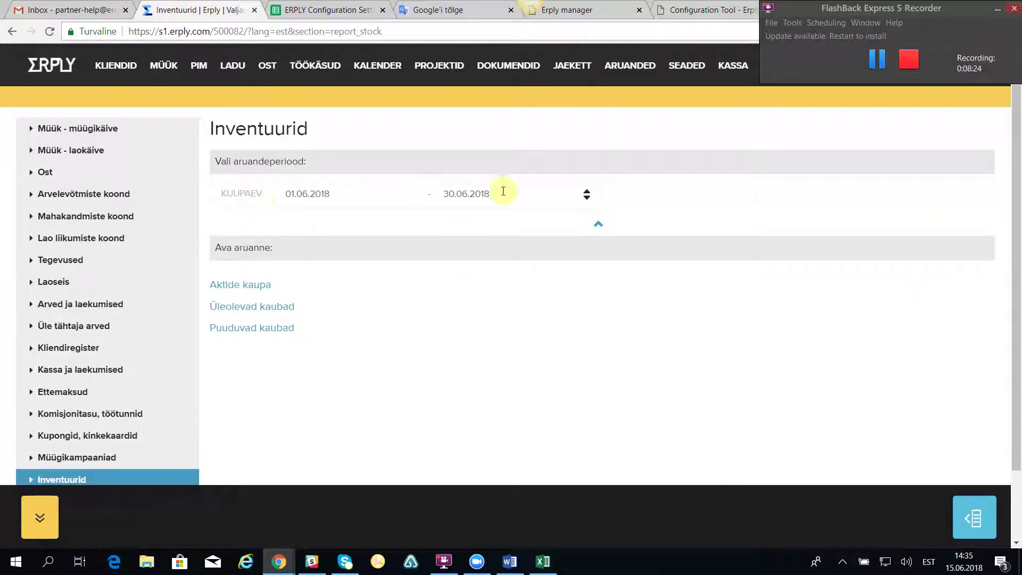
click(226, 287)
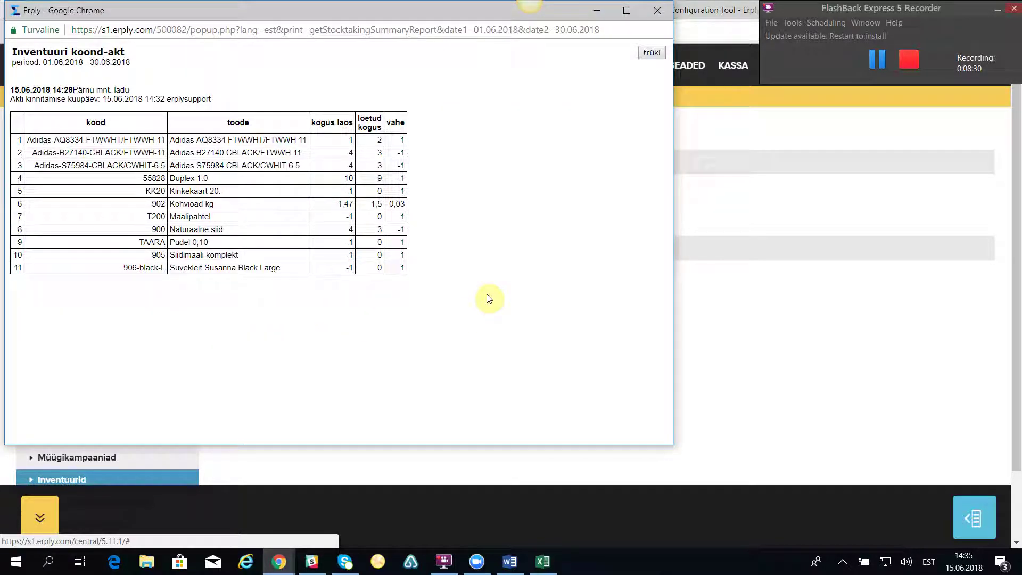
drag(464, 14, 482, 50)
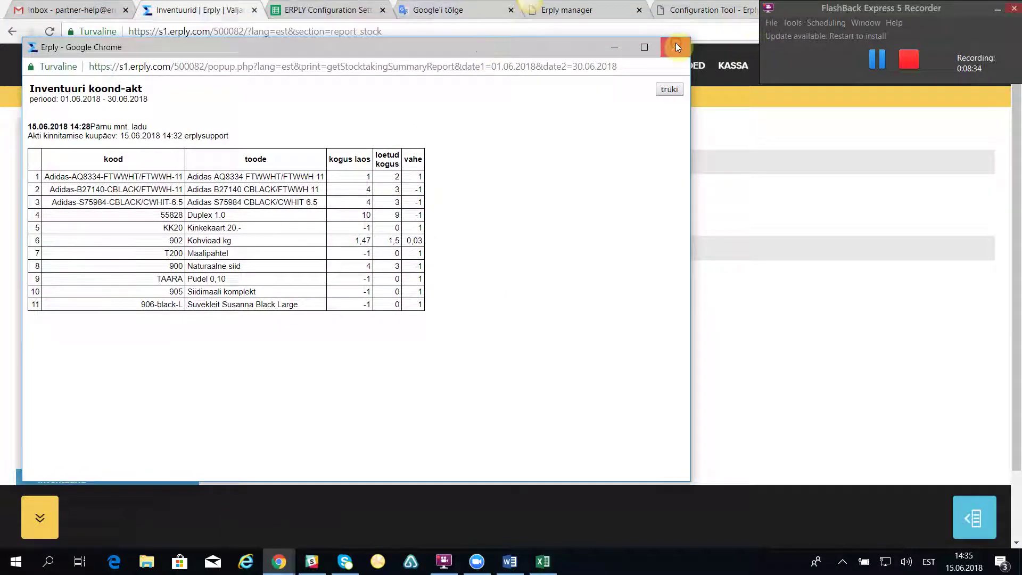
click(675, 45)
- View the Üleolevad kaubad and Puuduvad kaubad inventory reports for the same period
click(232, 308)
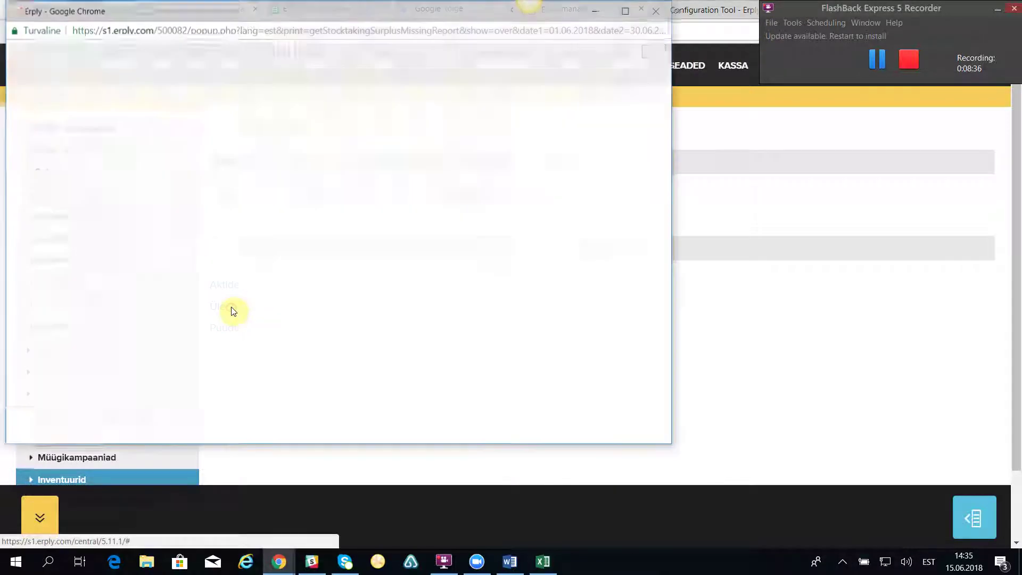
click(657, 10)
click(261, 328)
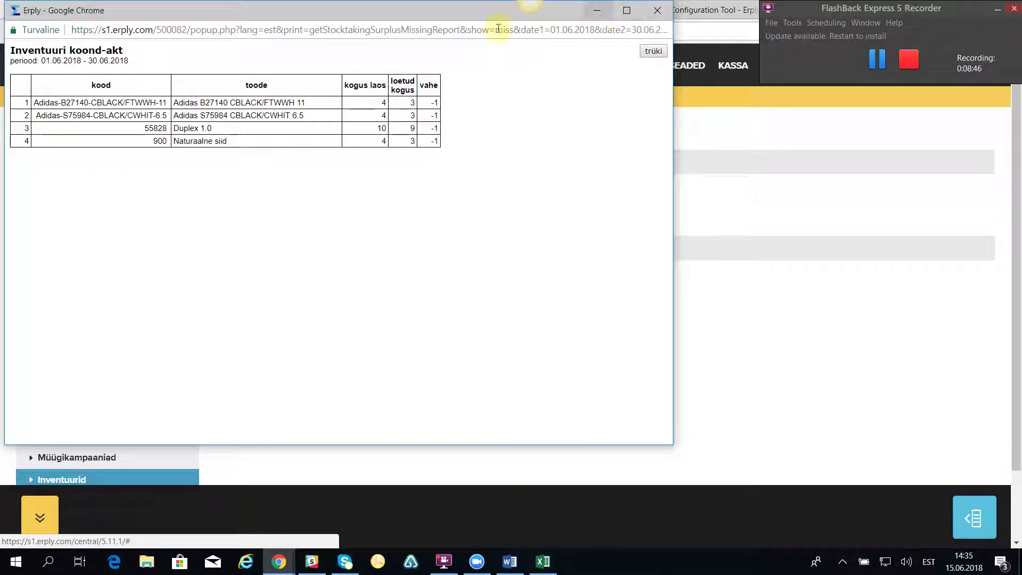
drag(608, 10, 626, 48)
click(675, 49)
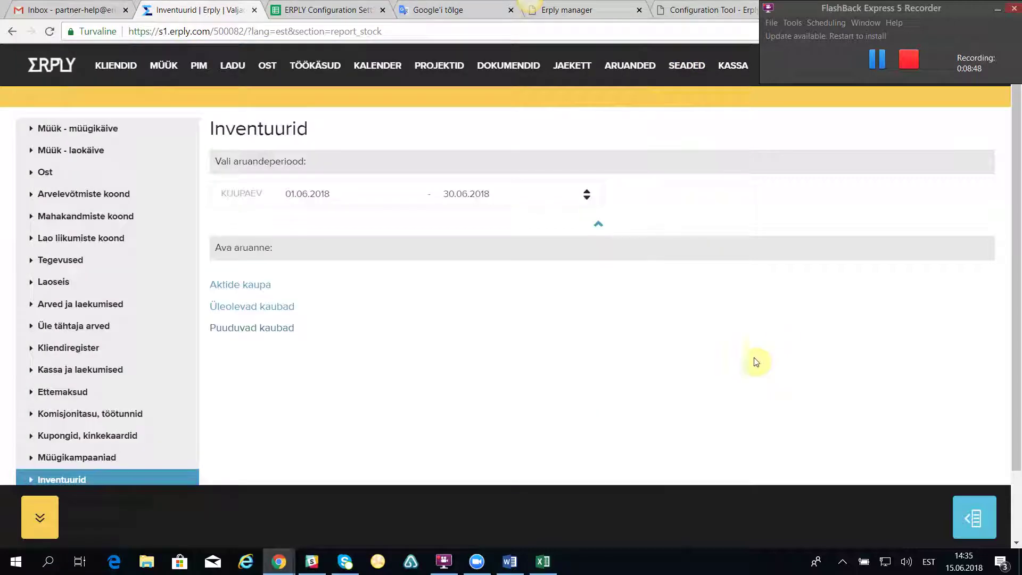